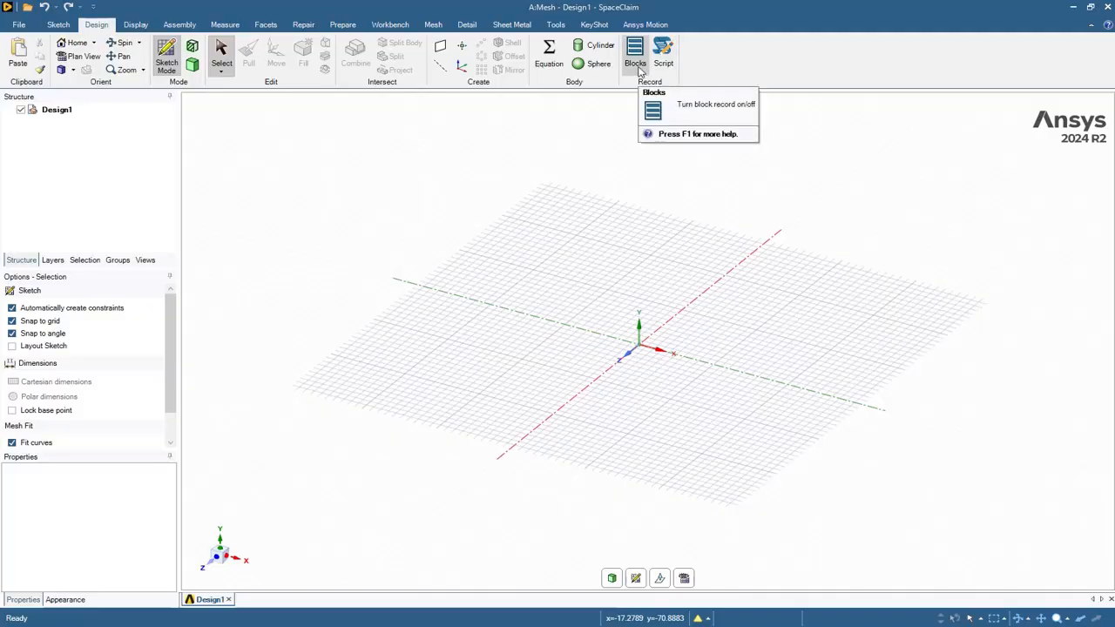
# Turn on block recording and sketch a rectangle around the origin on the ground plane
pyautogui.click(639, 70)
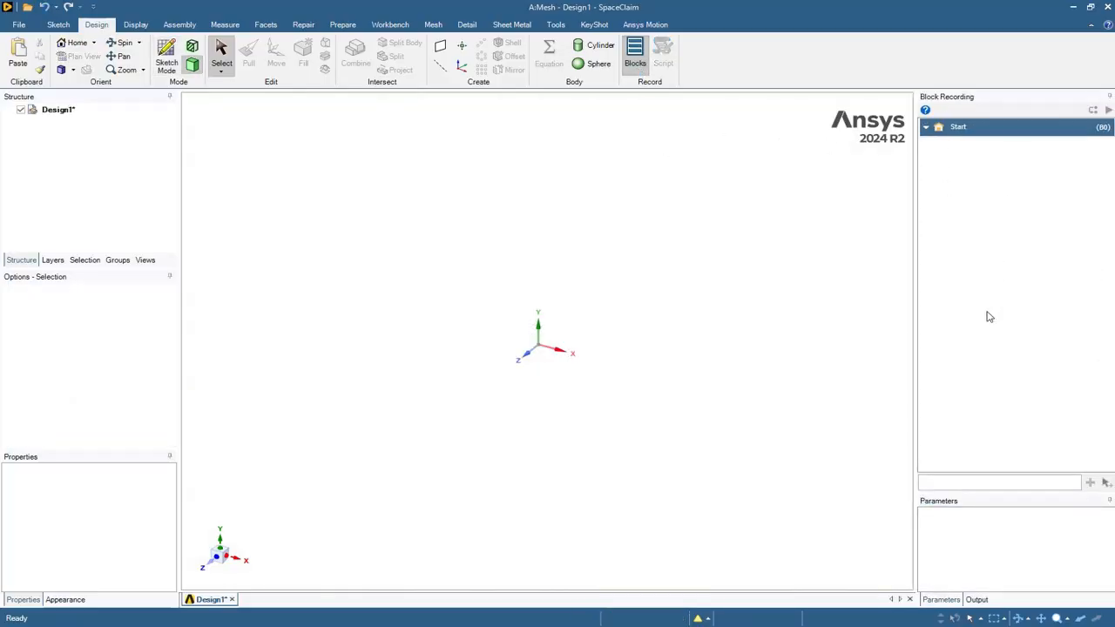
pyautogui.click(56, 25)
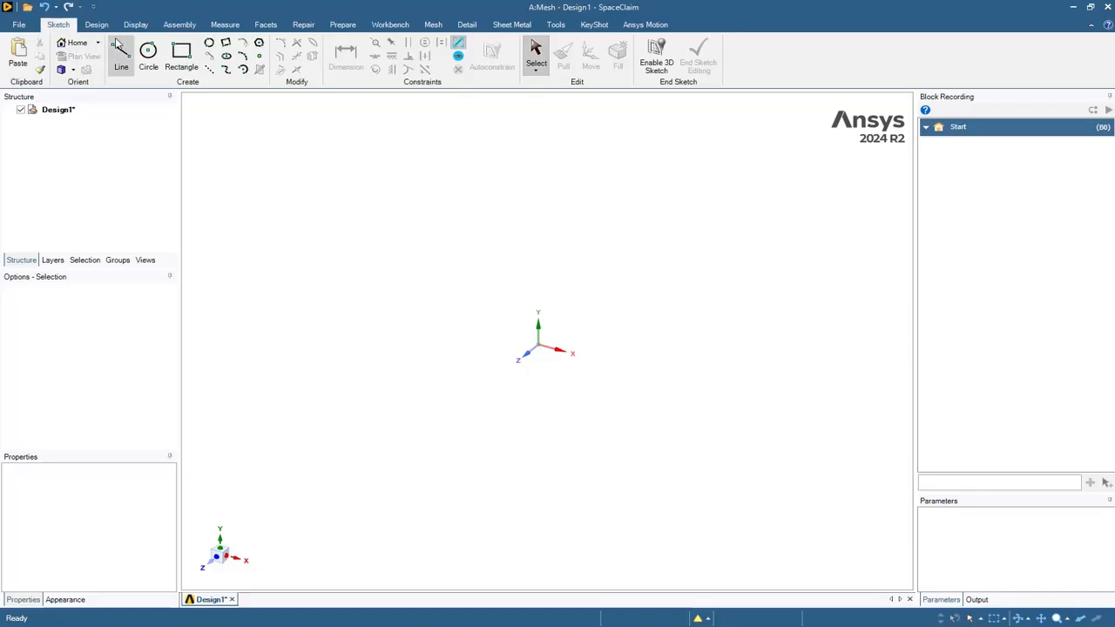
pyautogui.click(181, 54)
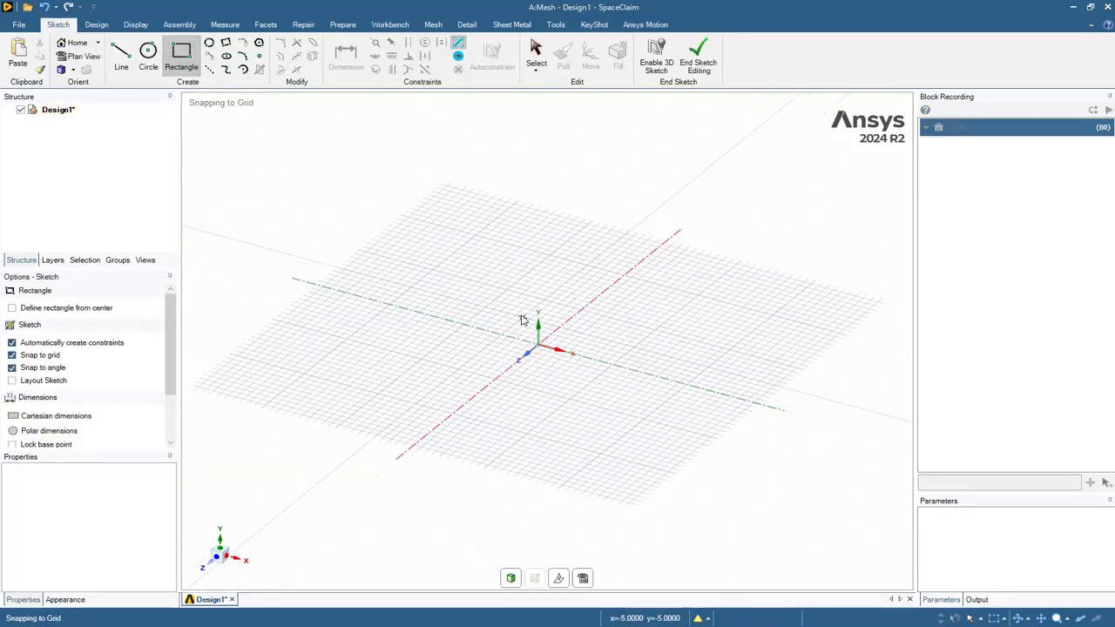
pyautogui.click(507, 290)
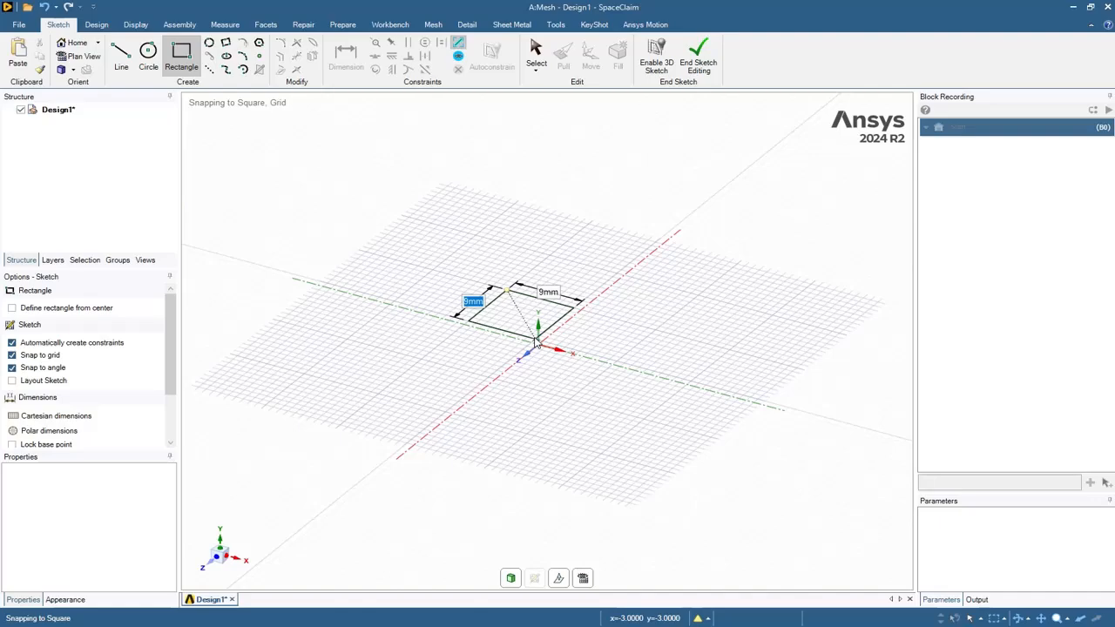
pyautogui.click(572, 403)
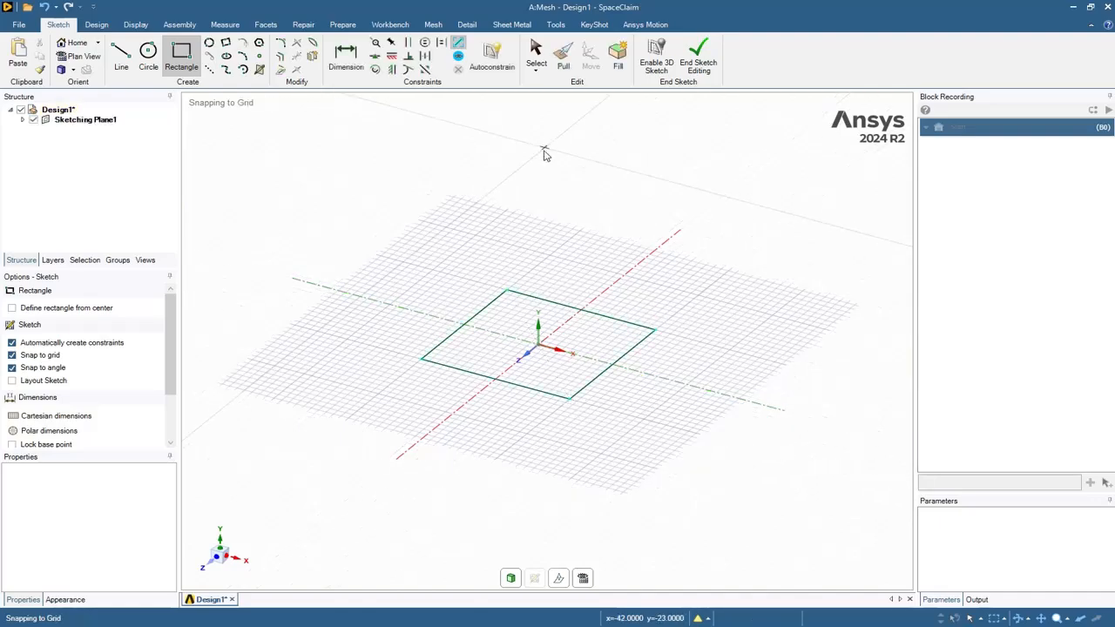
# Pull the rectangular face upward about 2.9 mm to form a solid base plate
pyautogui.click(564, 54)
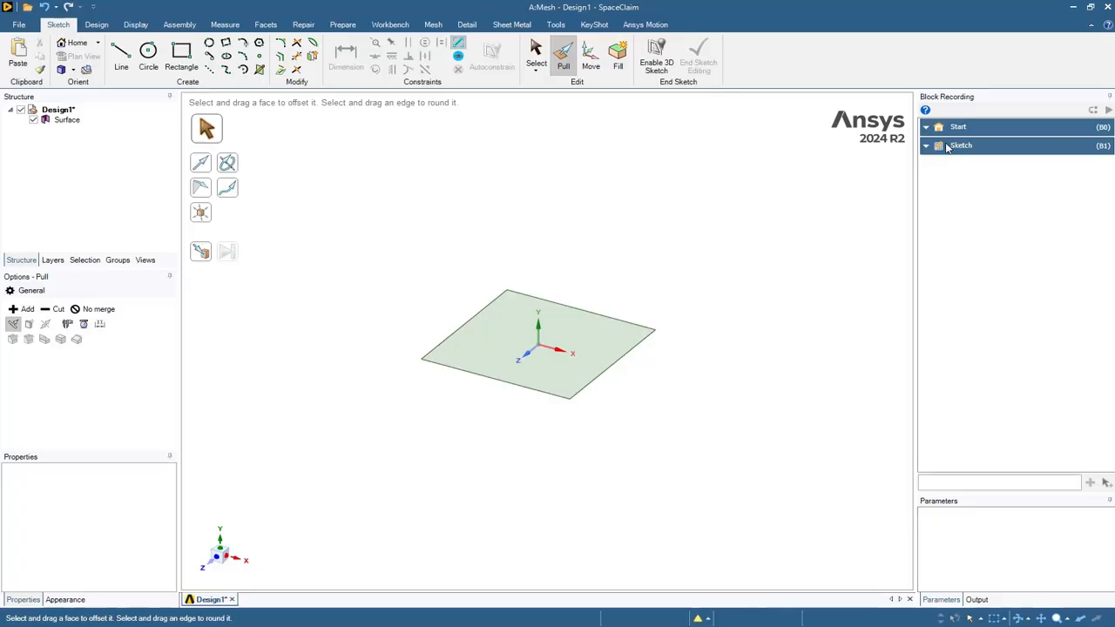
pyautogui.click(582, 338)
pyautogui.moveTo(579, 324); pyautogui.dragTo(581, 322)
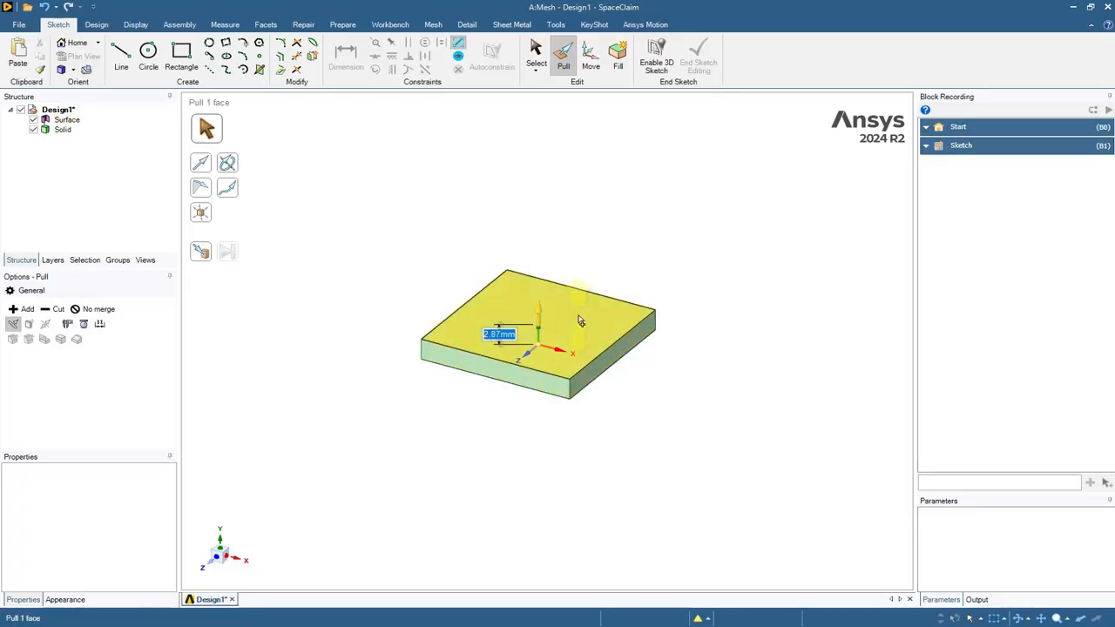
pyautogui.press('Return')
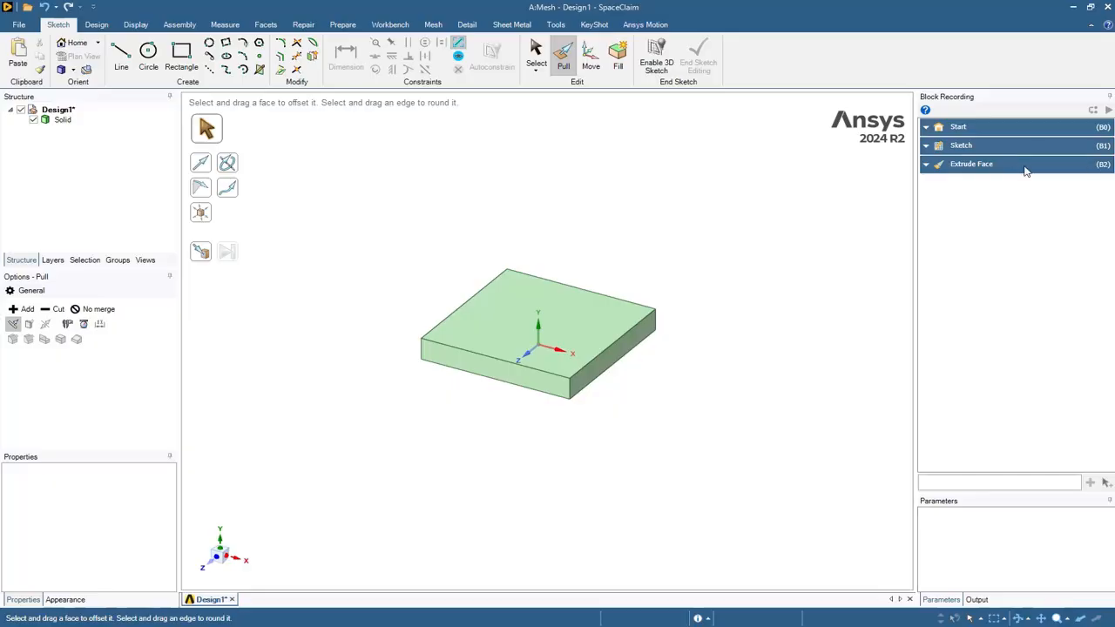
# Sketch a smaller rectangle inside the edges of the base plate's top face
pyautogui.click(148, 54)
pyautogui.click(181, 57)
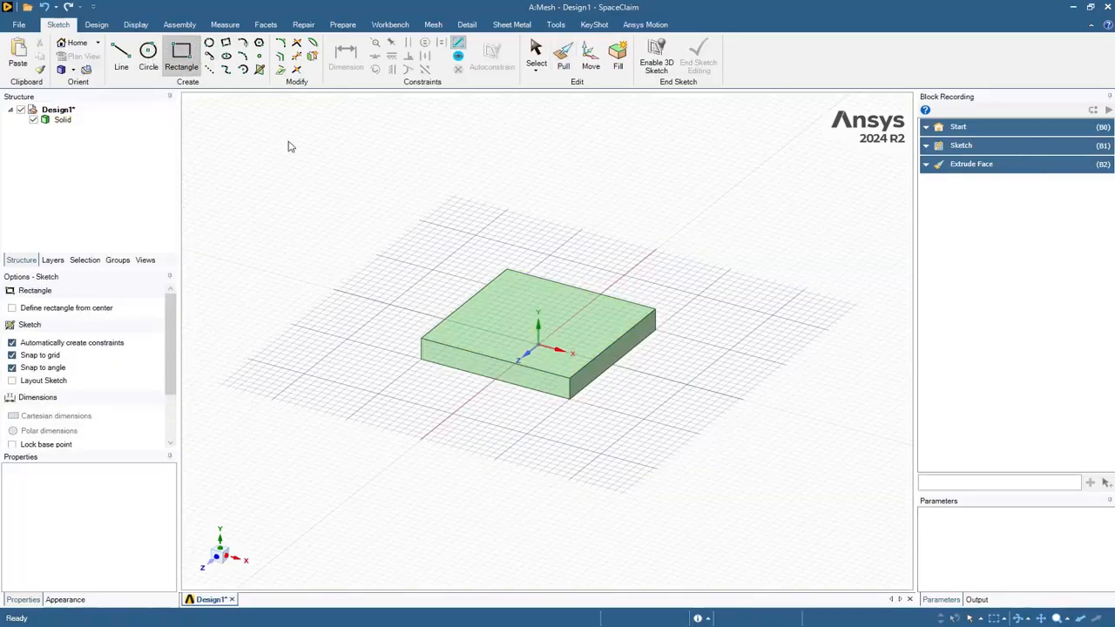
pyautogui.click(521, 312)
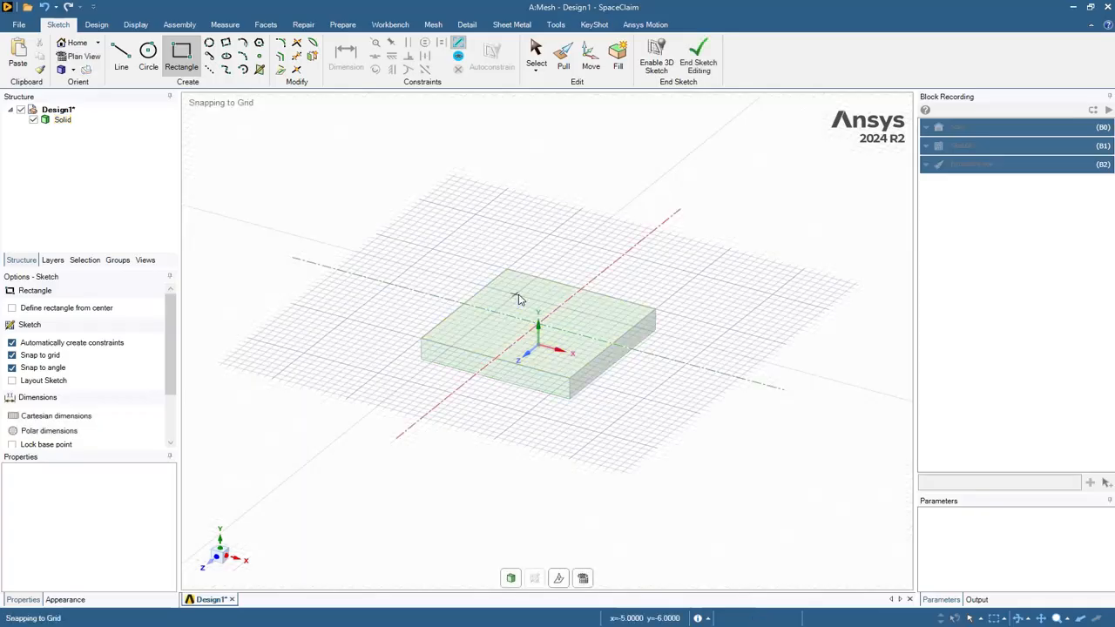
pyautogui.click(495, 291)
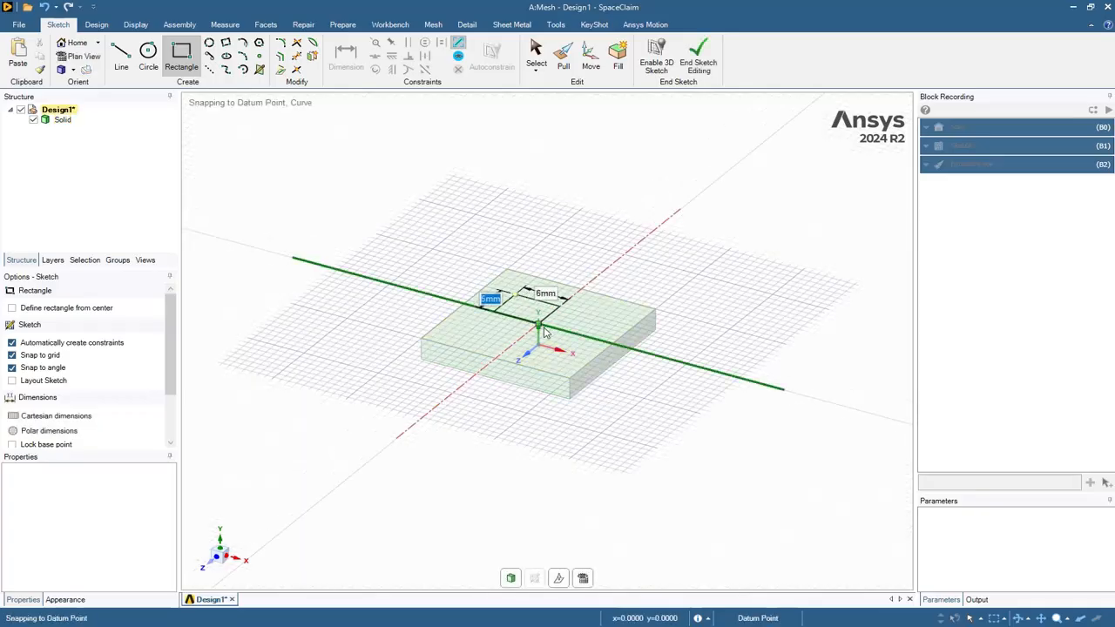
pyautogui.click(573, 362)
# Pull the inner rectangle upward about 10.3 mm to form a block on the plate
pyautogui.press('p')
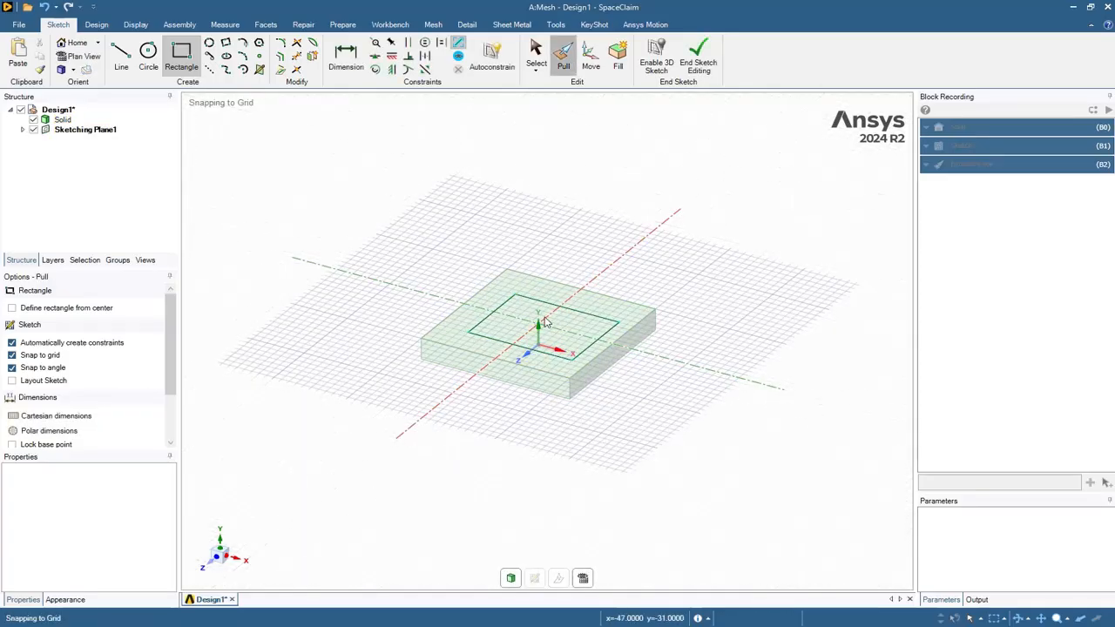
pyautogui.click(542, 326)
pyautogui.moveTo(541, 327); pyautogui.dragTo(539, 255)
pyautogui.scroll(1, 836, 279)
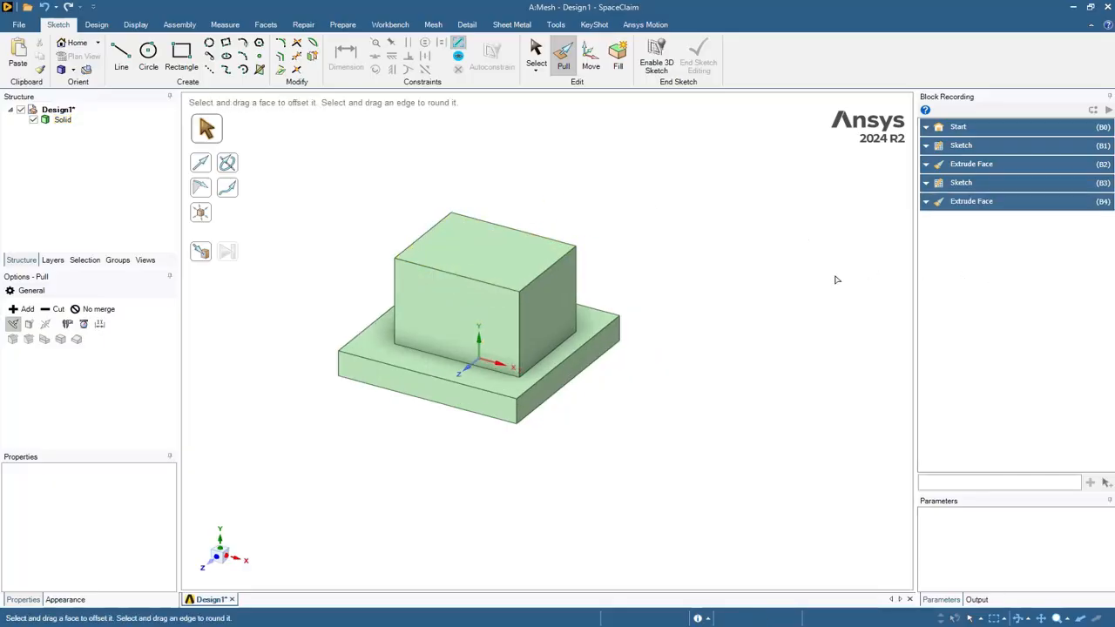
# Sketch a circle centred on the block's top face and turn it into a face for pulling
pyautogui.click(148, 54)
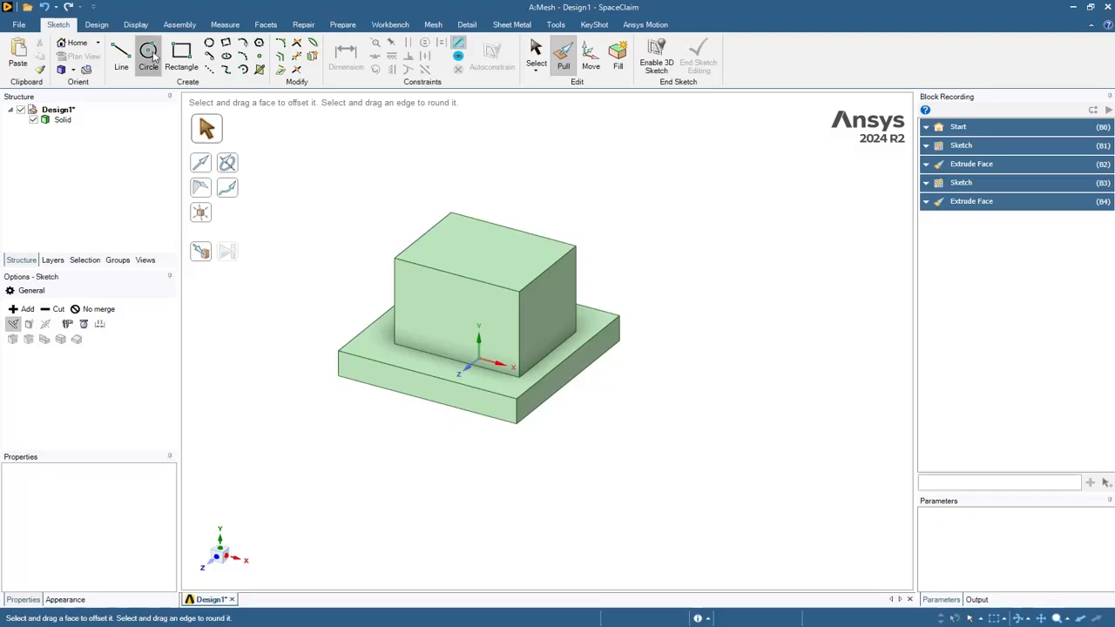
pyautogui.click(486, 257)
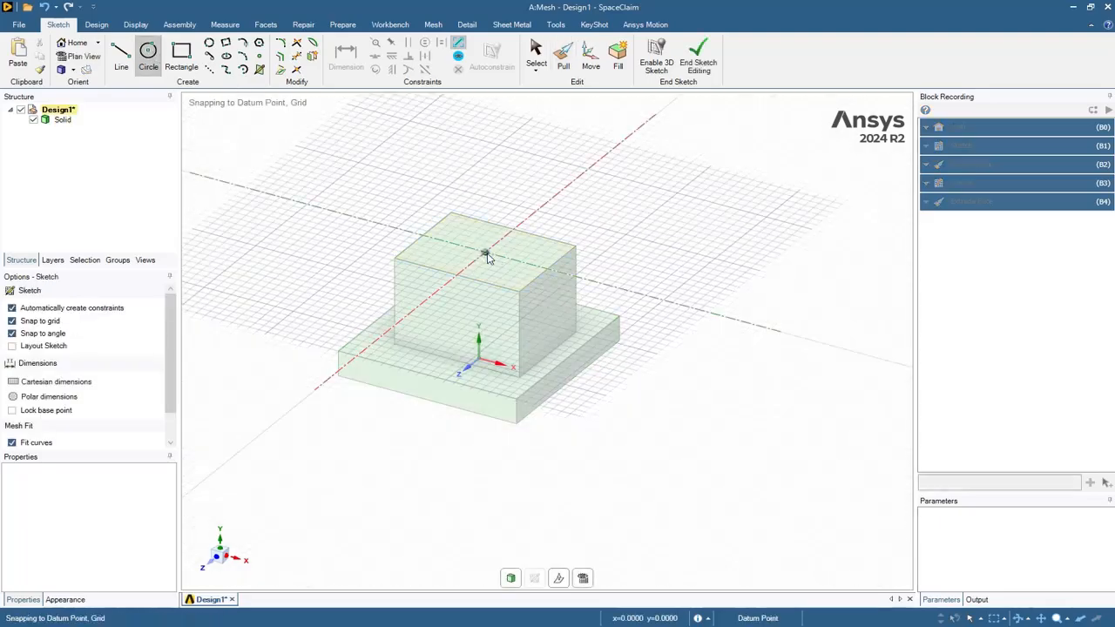
pyautogui.click(486, 255)
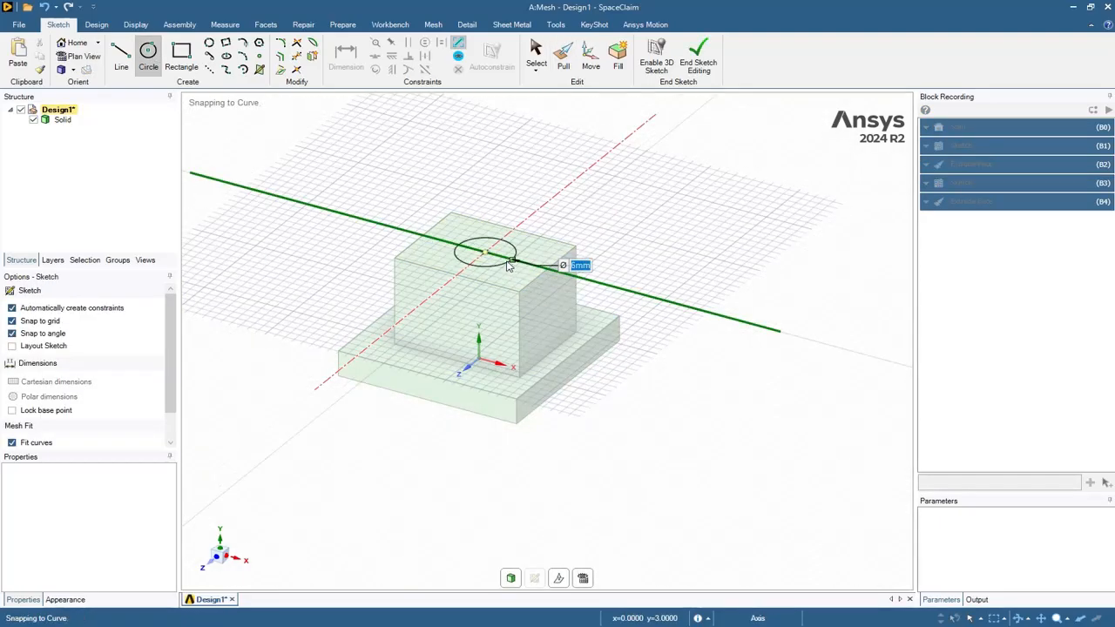
pyautogui.click(505, 263)
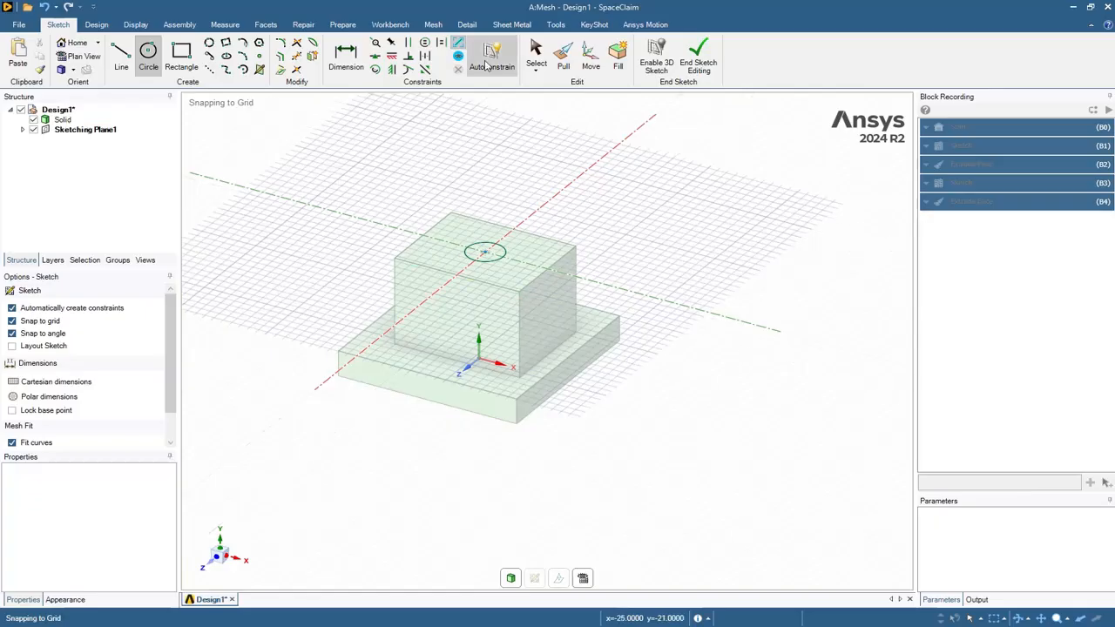
pyautogui.click(563, 56)
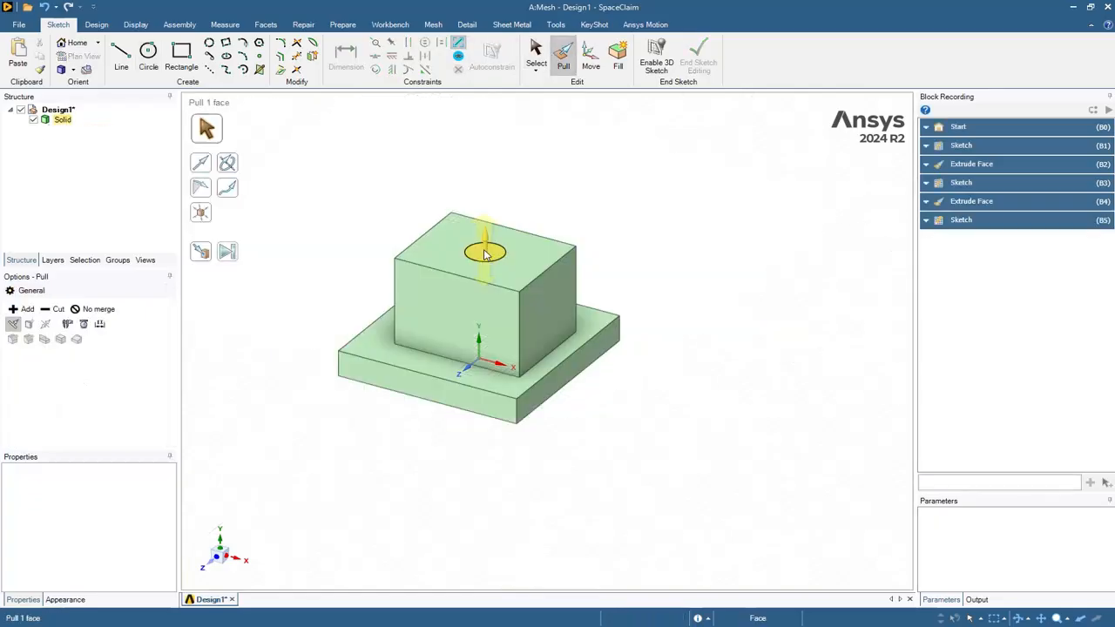
# Try to cut the circle into the block and pull up to the base plate's top face, and undo the cut
pyautogui.moveTo(485, 252); pyautogui.dragTo(485, 292)
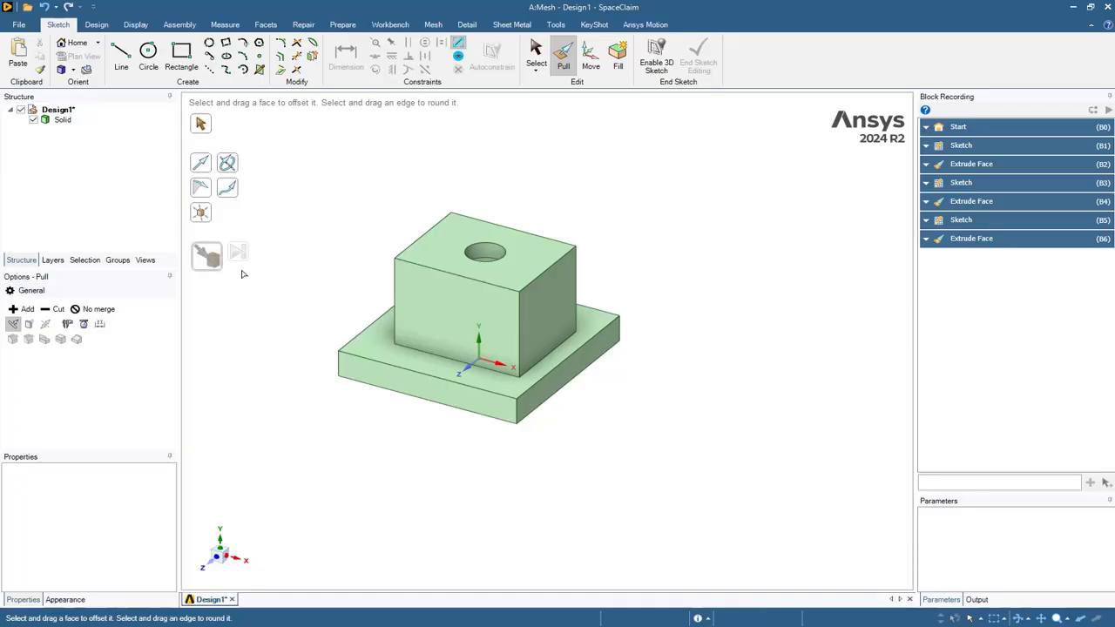
pyautogui.press('u')
pyautogui.click(440, 370)
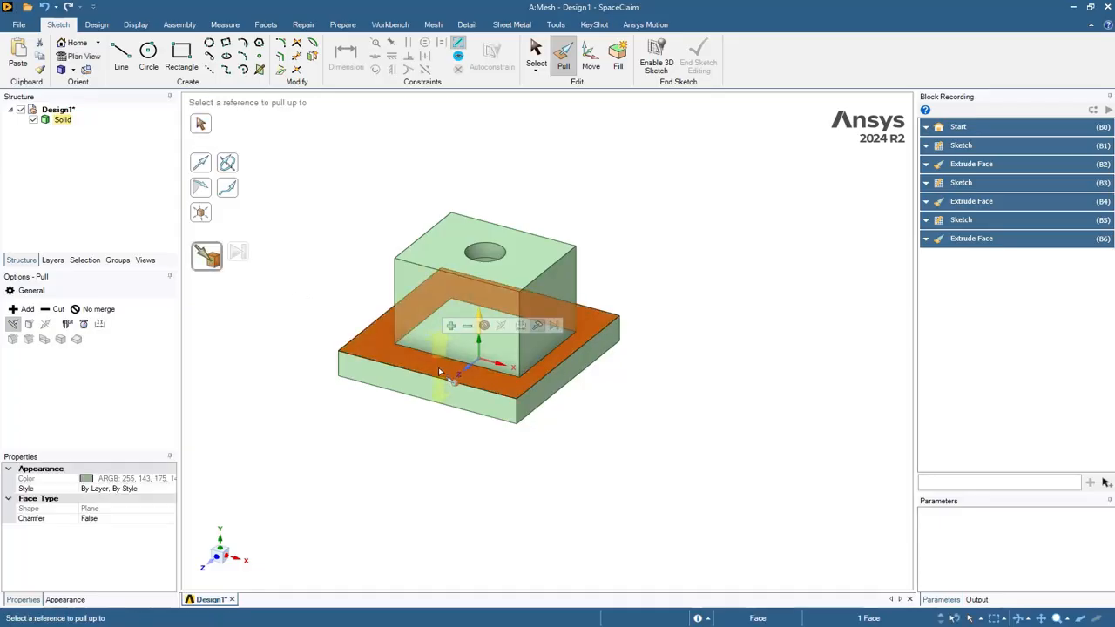
pyautogui.click(442, 370)
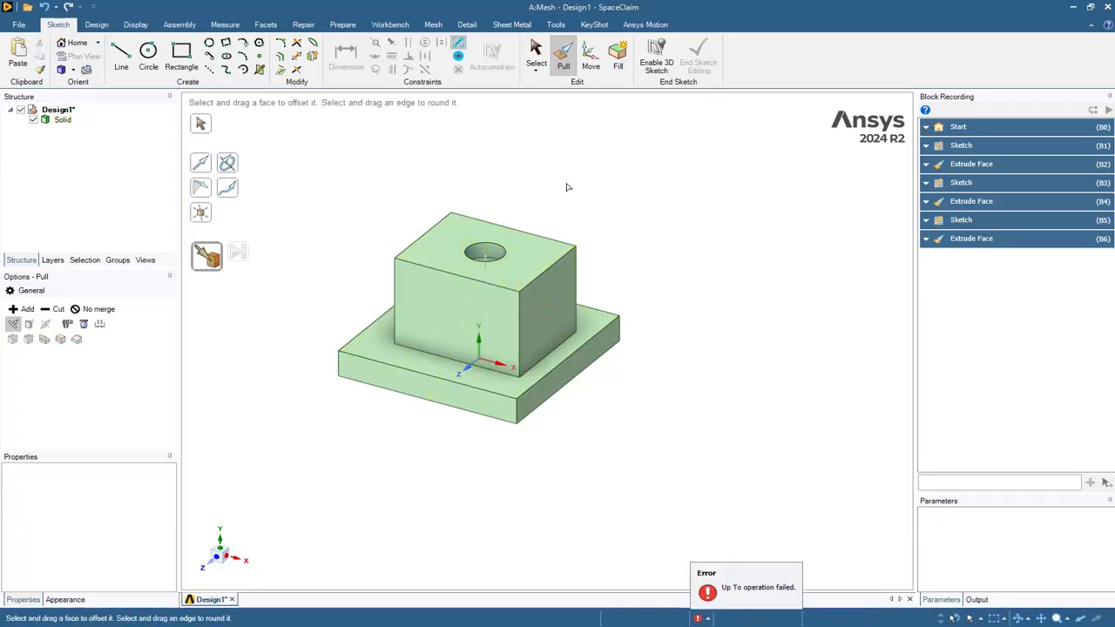
pyautogui.hotkey('ctrl', 'z')
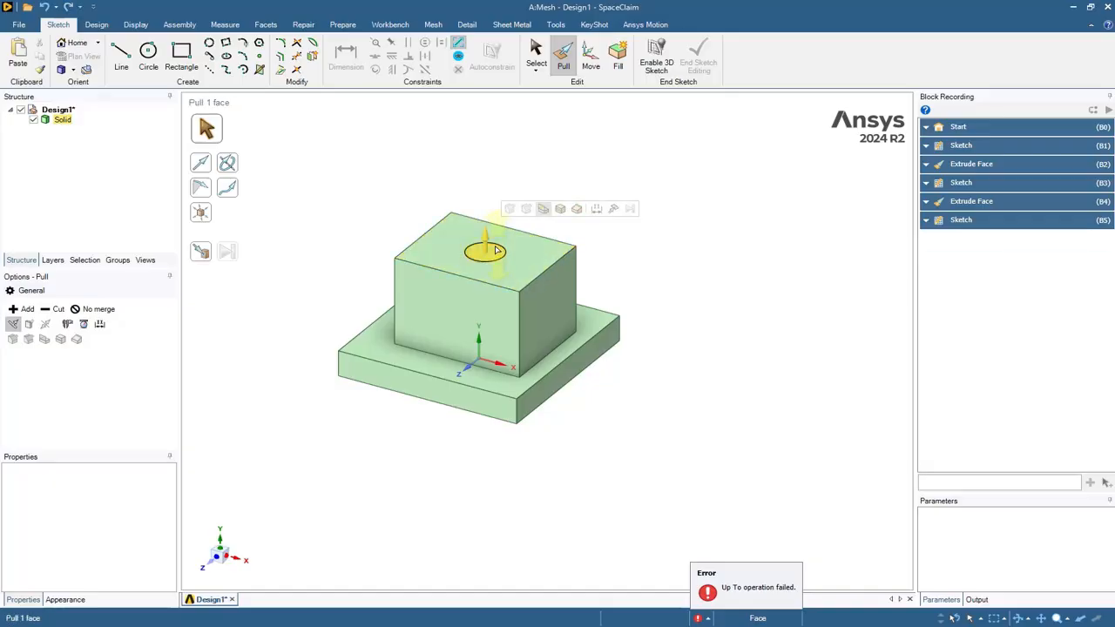
# Cut the circular face down through the block, using Up To with the base plate's top face as reference
pyautogui.click(493, 252)
pyautogui.click(206, 252)
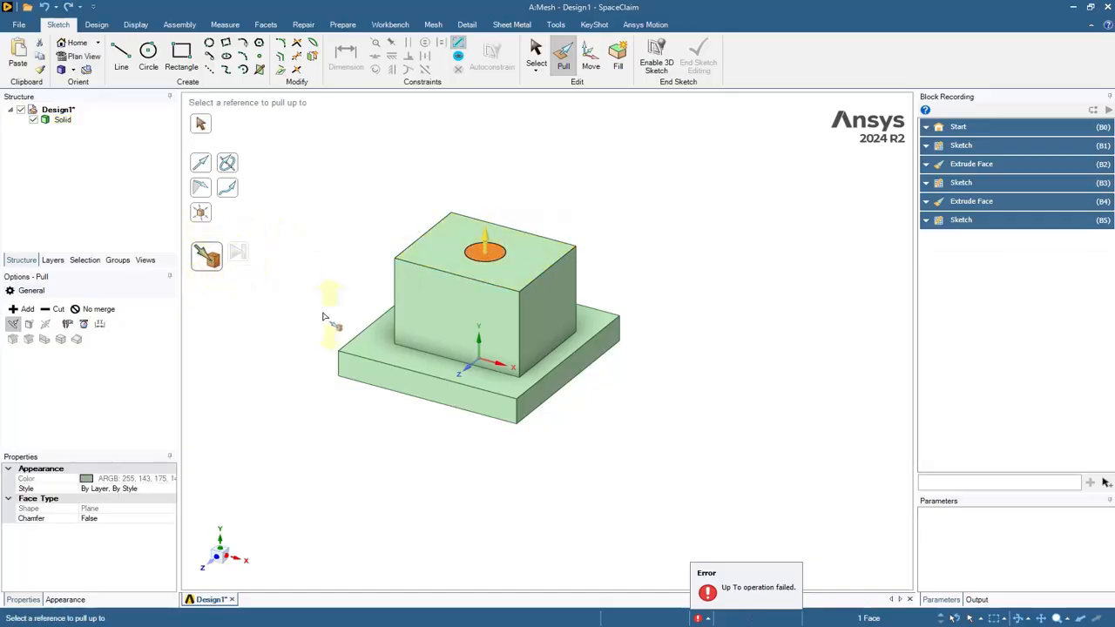
pyautogui.click(419, 364)
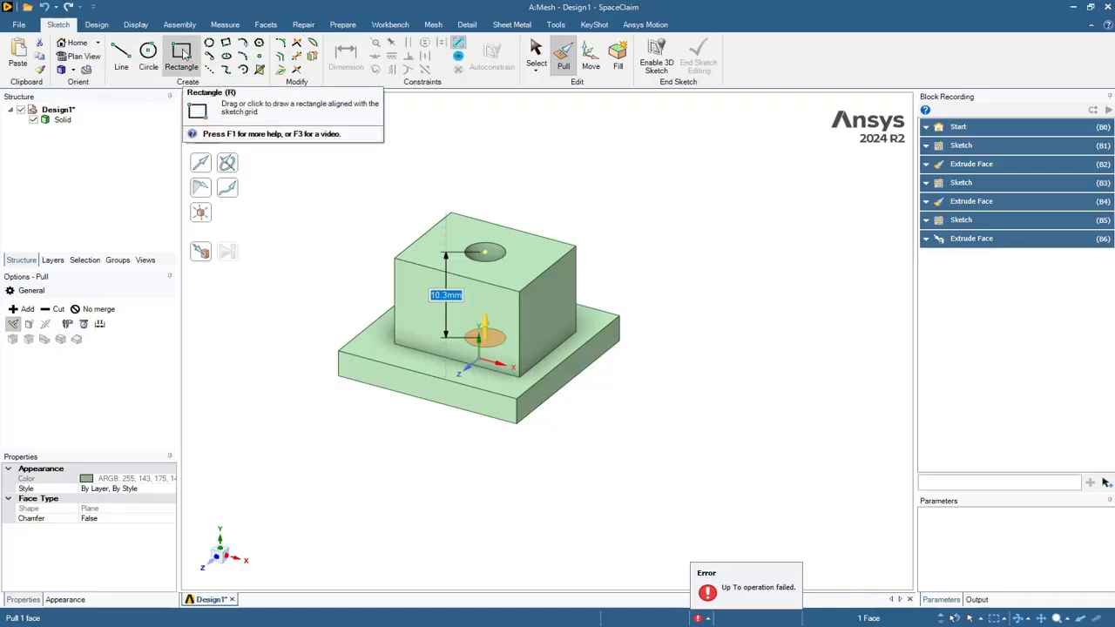
pyautogui.click(148, 54)
pyautogui.click(435, 309)
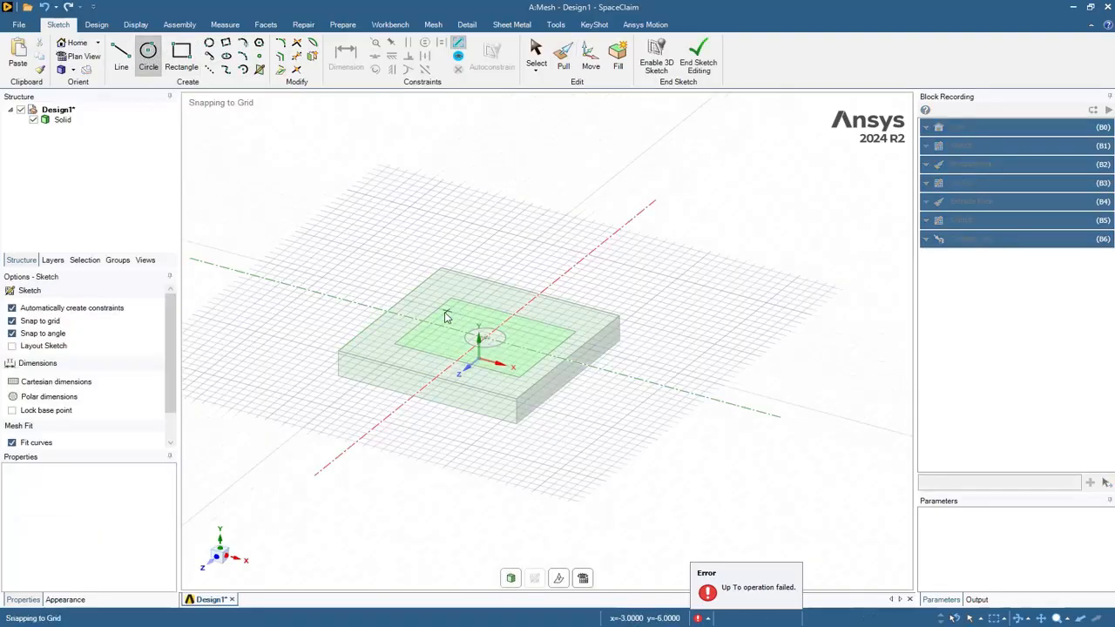
pyautogui.press('p')
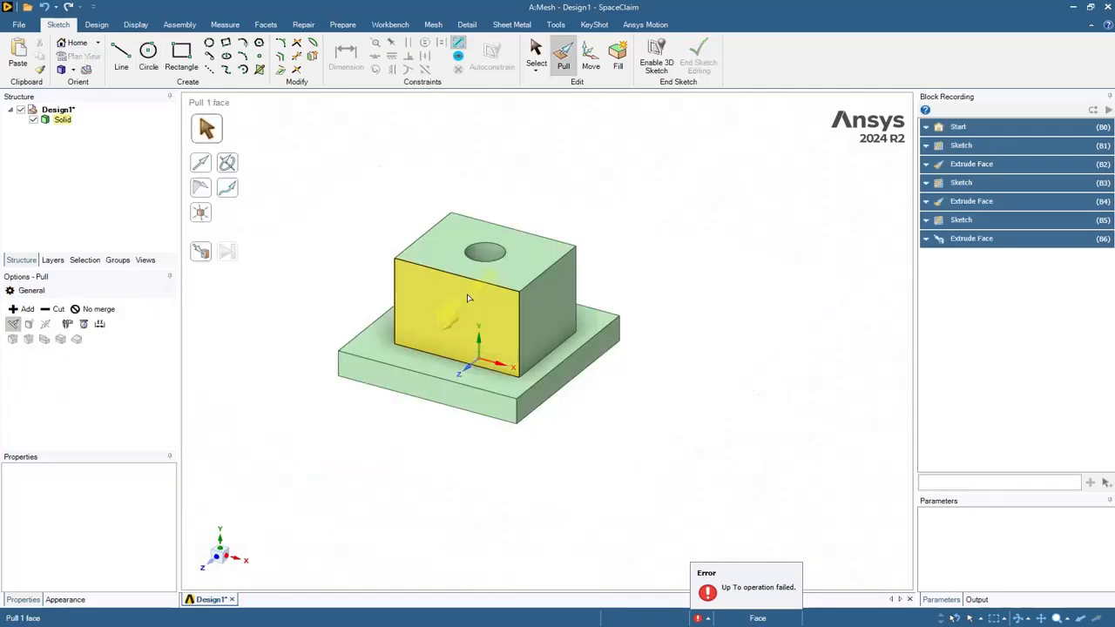
pyautogui.click(185, 62)
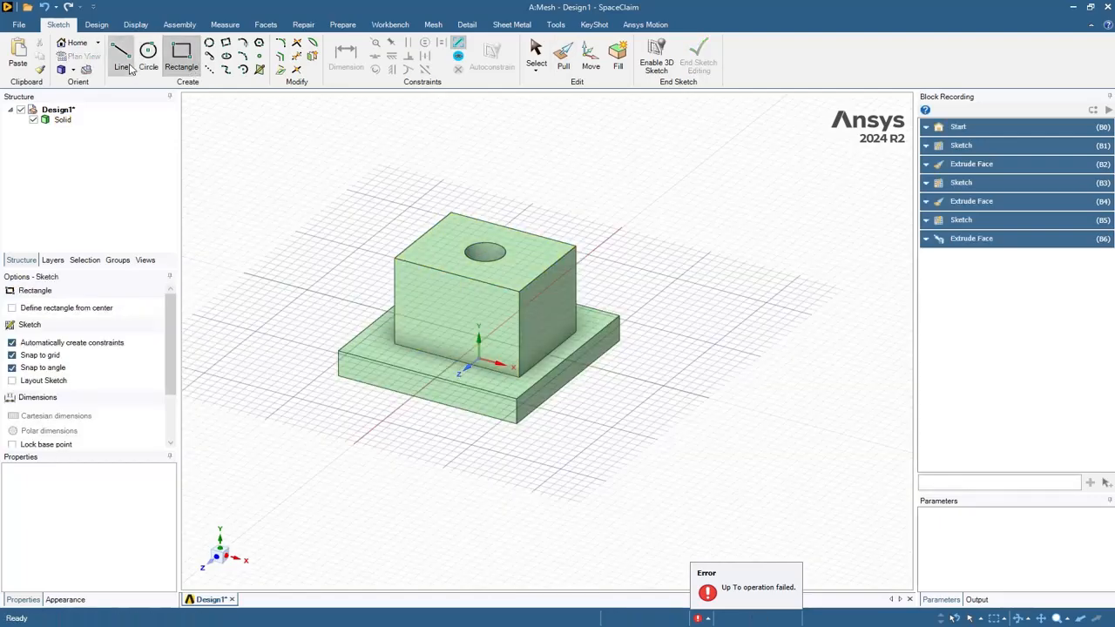
# Sketch a circle about 2 mm in diameter on the block's top face, on the negative X side of the hole
pyautogui.click(148, 55)
pyautogui.click(444, 255)
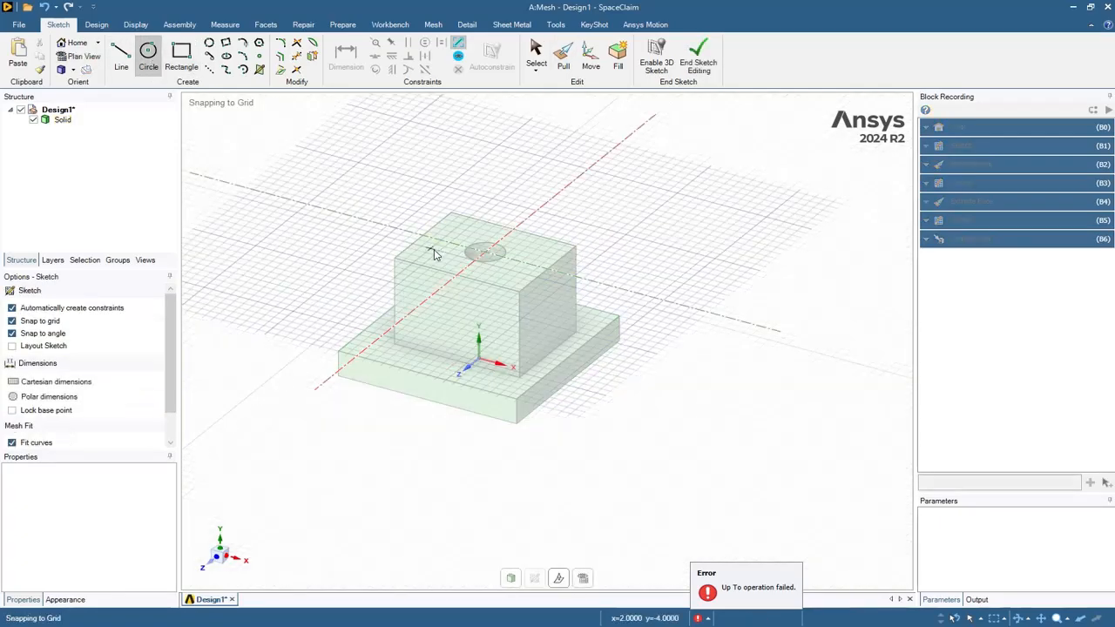
pyautogui.click(425, 253)
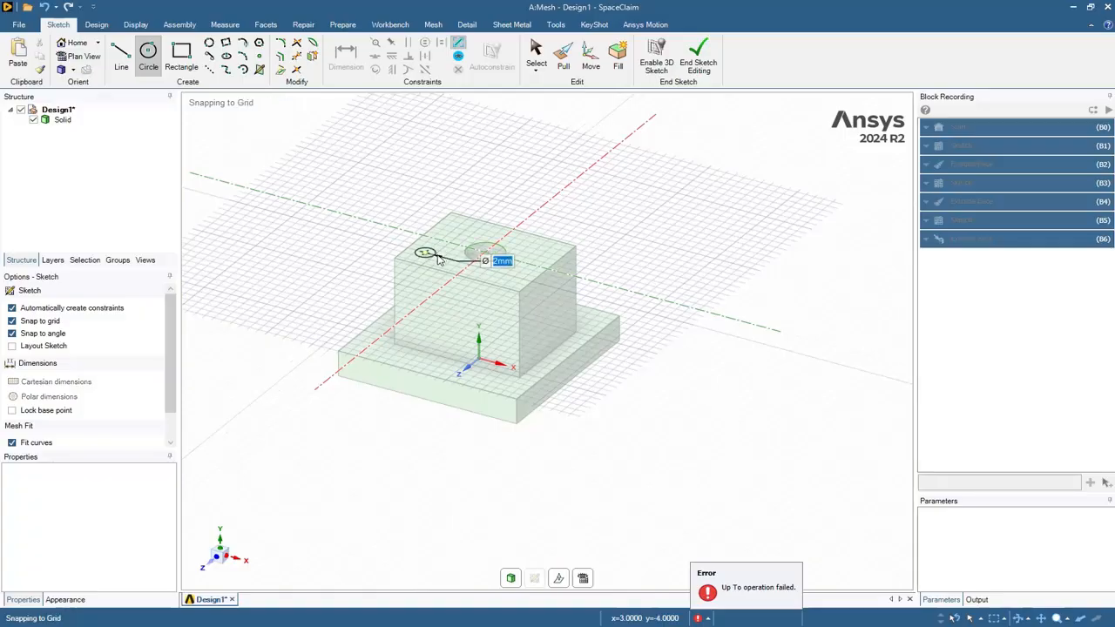
pyautogui.click(438, 259)
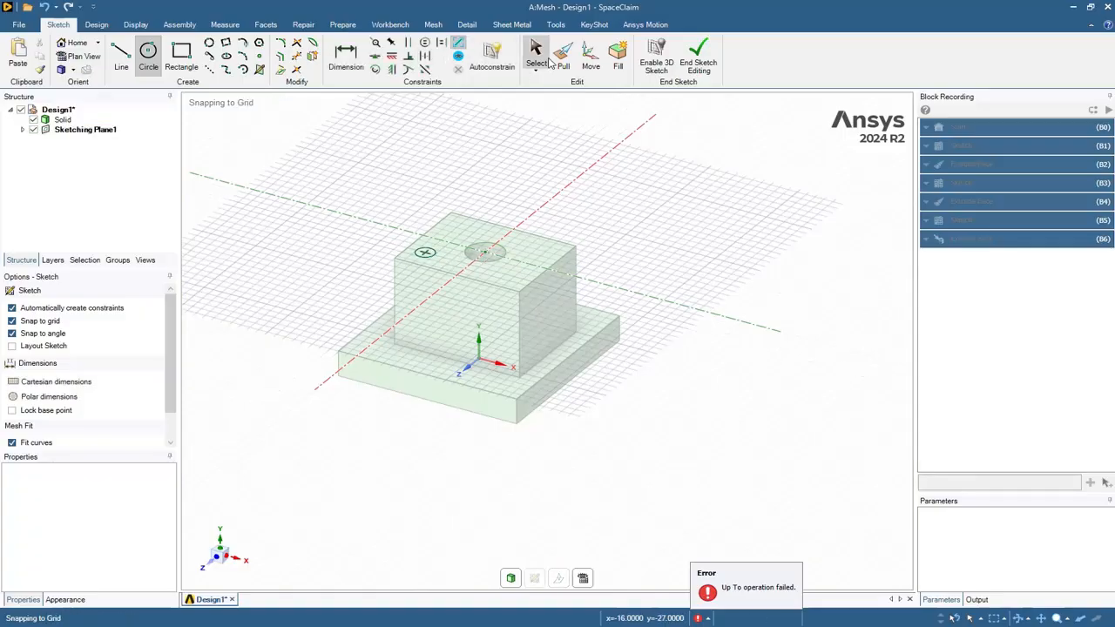
# Move the small circle about 1.7 mm in the positive X direction on the block's top face
pyautogui.click(589, 59)
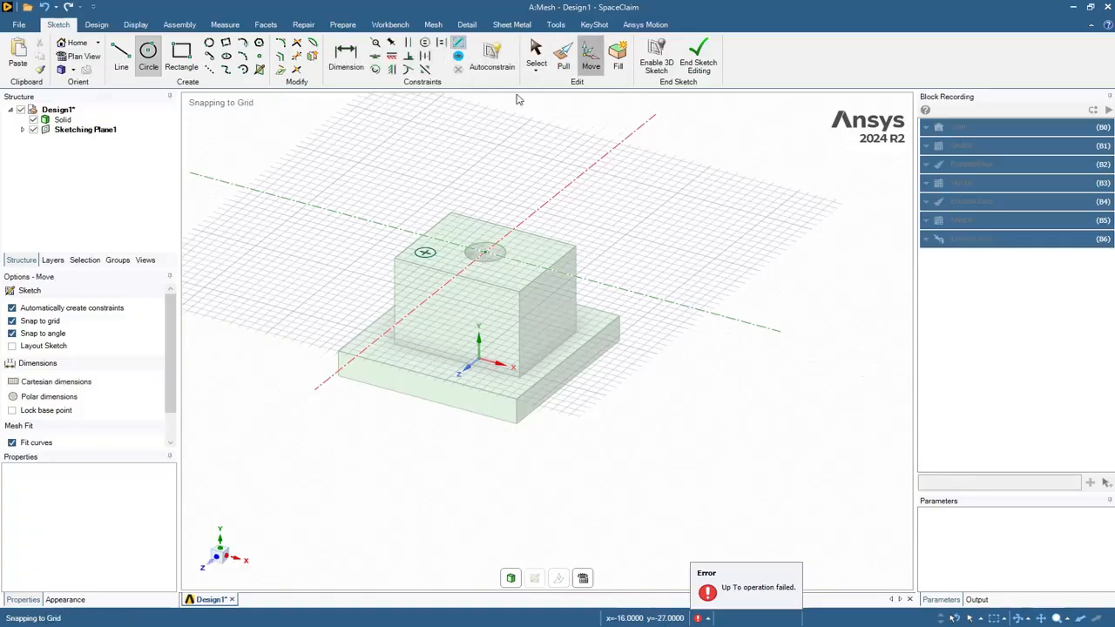
pyautogui.click(435, 257)
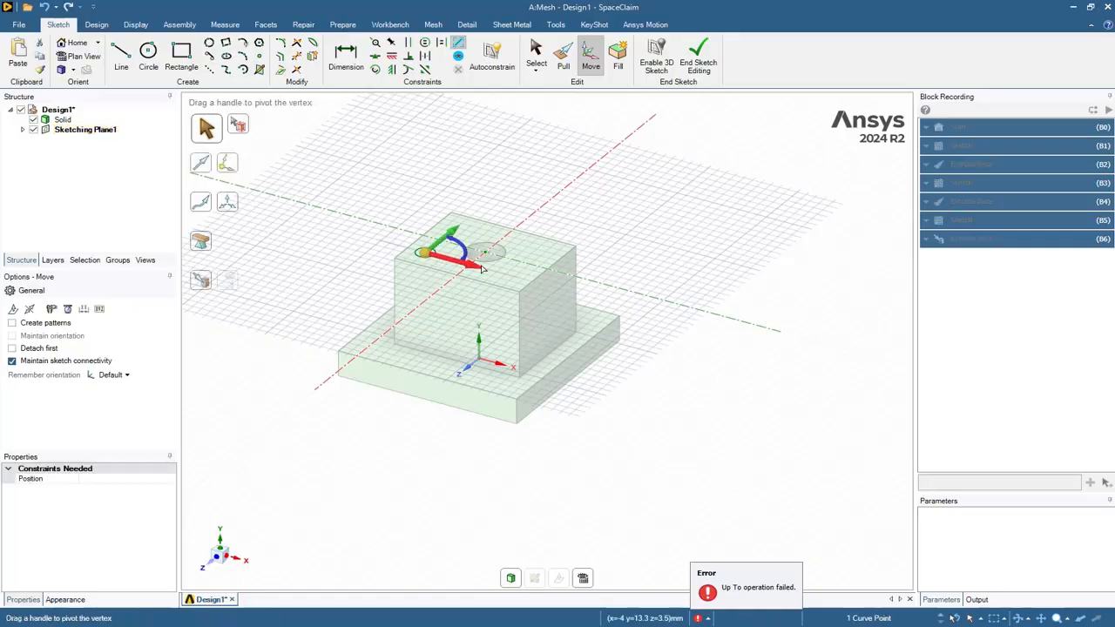
pyautogui.moveTo(482, 268); pyautogui.dragTo(490, 272)
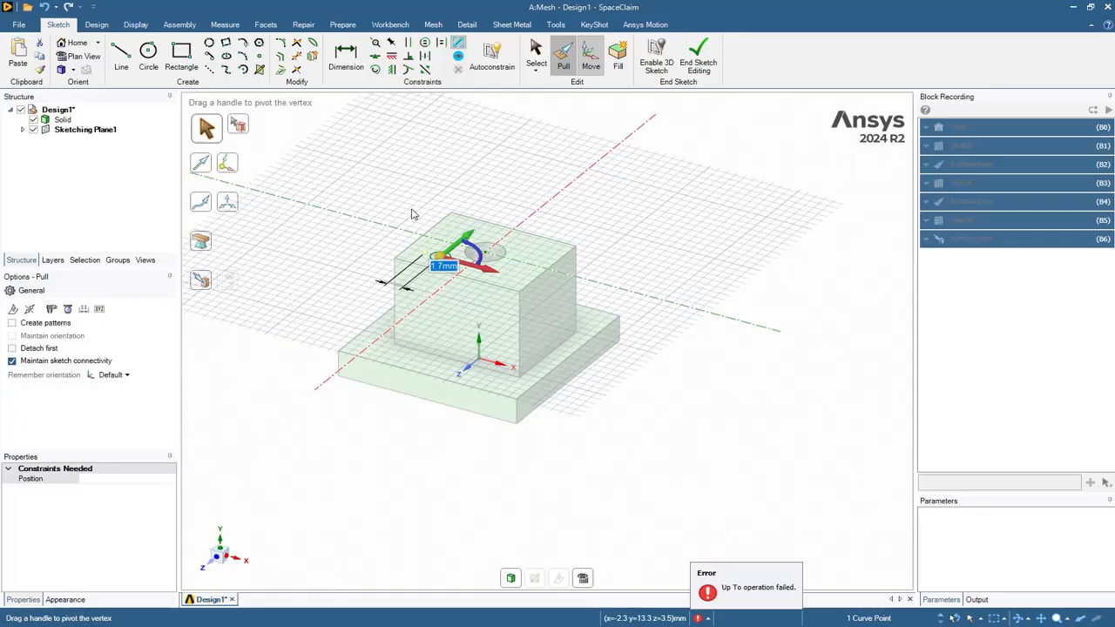
# Pull the small circle upward to form a tall cylindrical pin on the block, and leave the Pull tool
pyautogui.click(441, 258)
pyautogui.moveTo(440, 257); pyautogui.dragTo(438, 198)
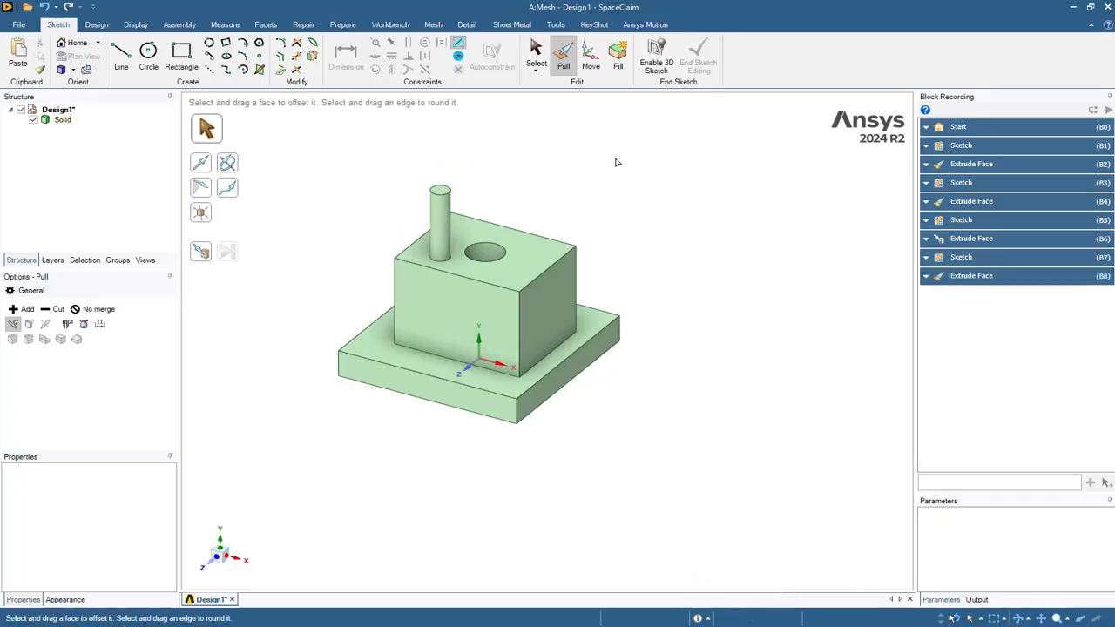
pyautogui.press('s')
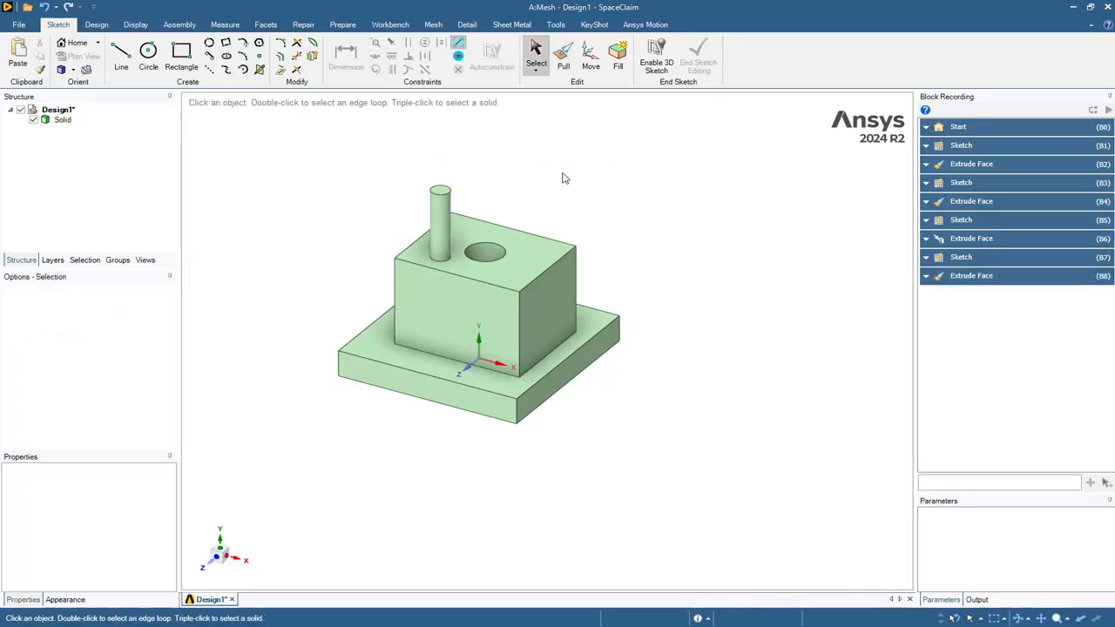
pyautogui.scroll(3, 553, 209)
pyautogui.keyDown('shift'); pyautogui.moveTo(553, 209); pyautogui.dragTo(685, 164, button='middle'); pyautogui.keyUp('shift')
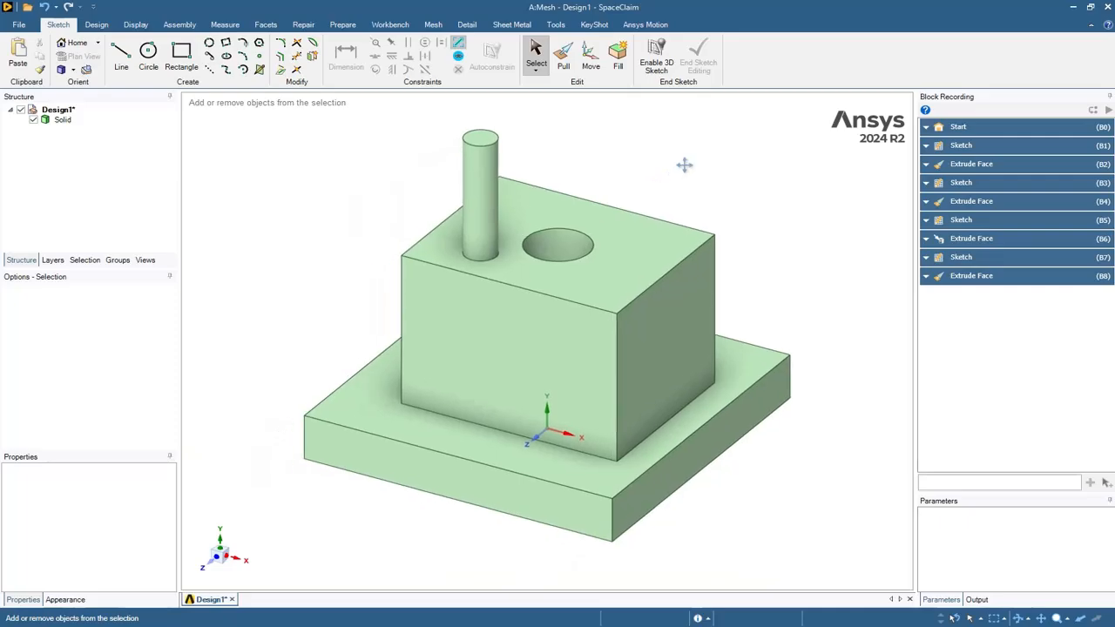
pyautogui.scroll(-1, 684, 168)
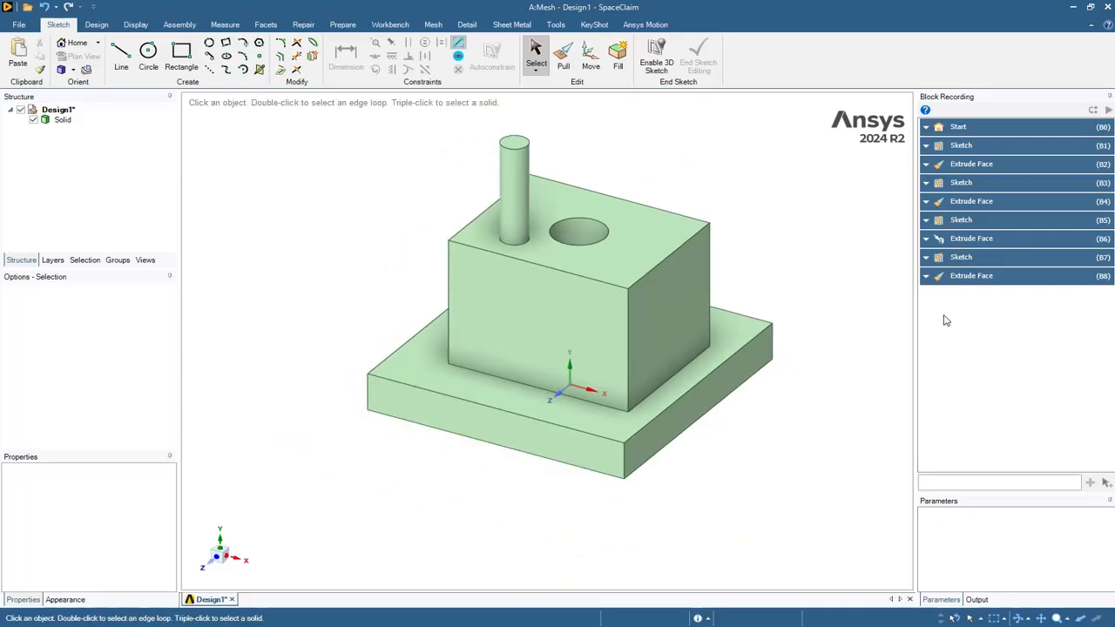
pyautogui.scroll(-1, 747, 236)
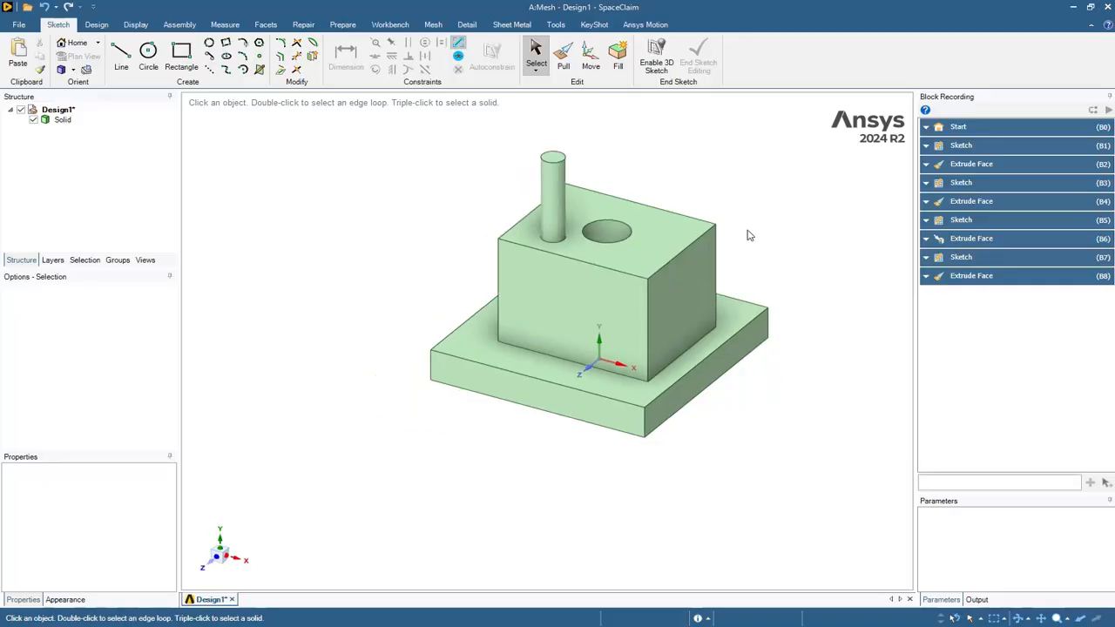
pyautogui.keyDown('shift'); pyautogui.moveTo(746, 203); pyautogui.dragTo(711, 217, button='middle'); pyautogui.keyUp('shift')
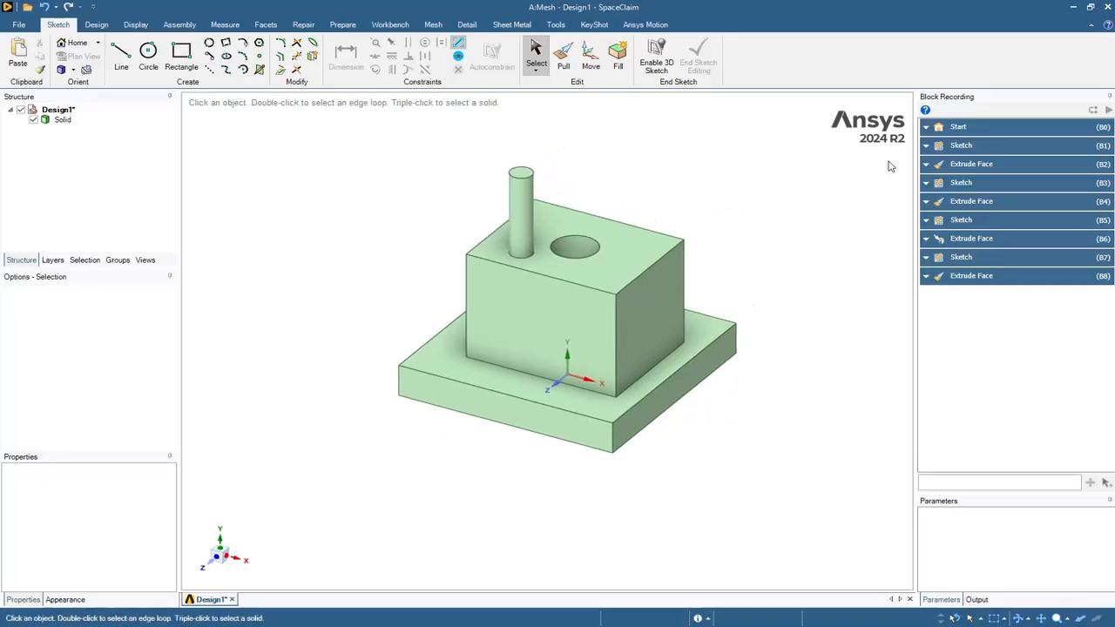
# Open the first recorded sketch block for editing and dimension the base rectangle's edge on the positive X side
pyautogui.click(926, 148)
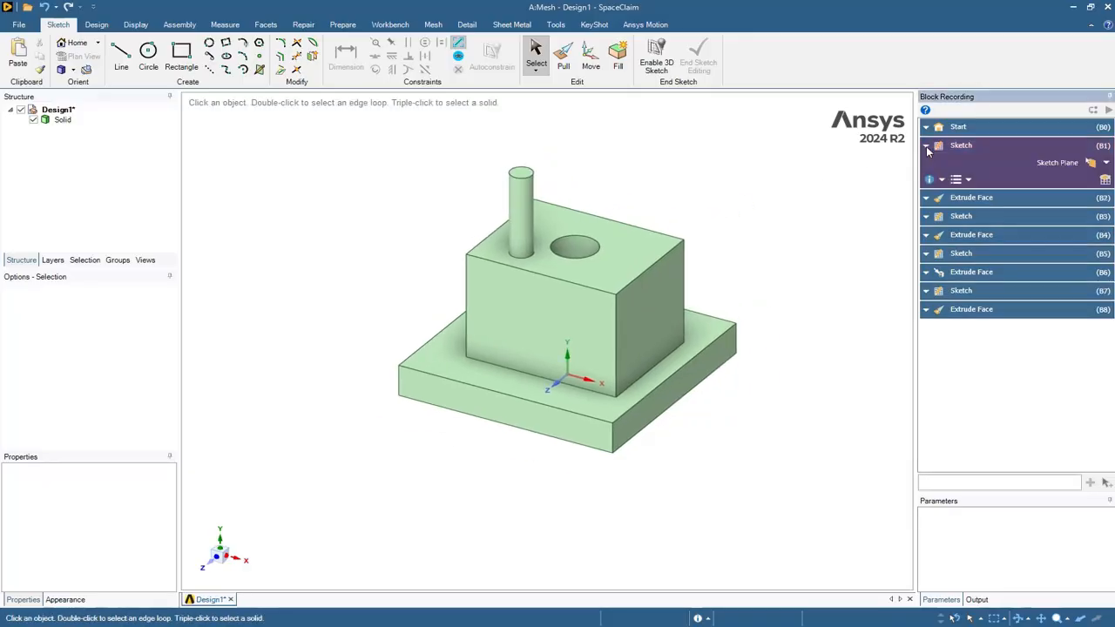
pyautogui.click(1104, 180)
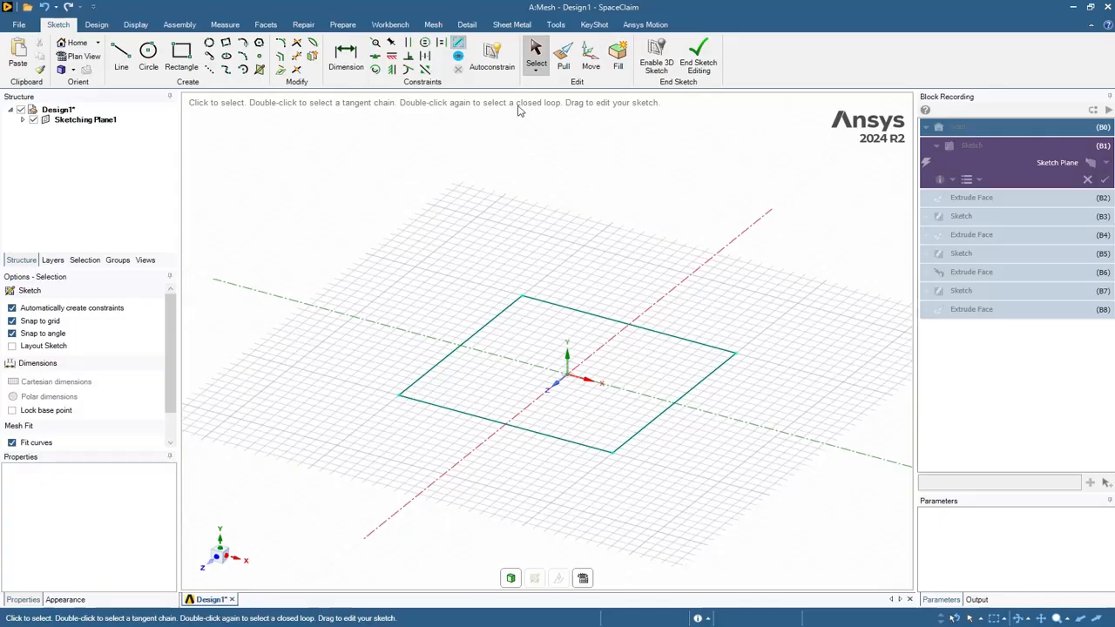
pyautogui.click(346, 55)
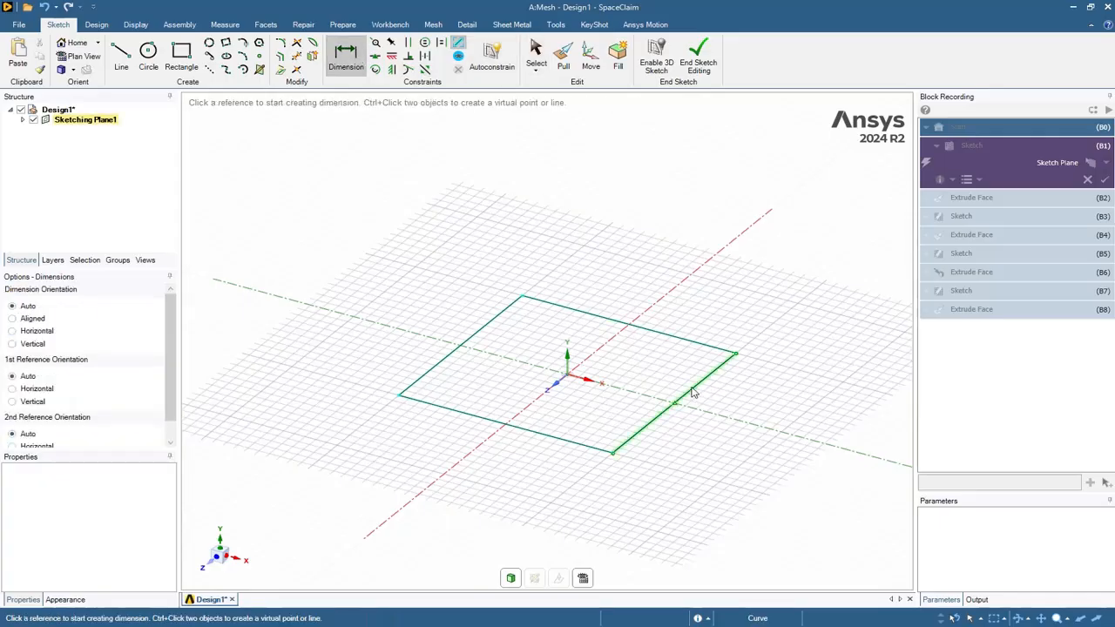
pyautogui.click(695, 394)
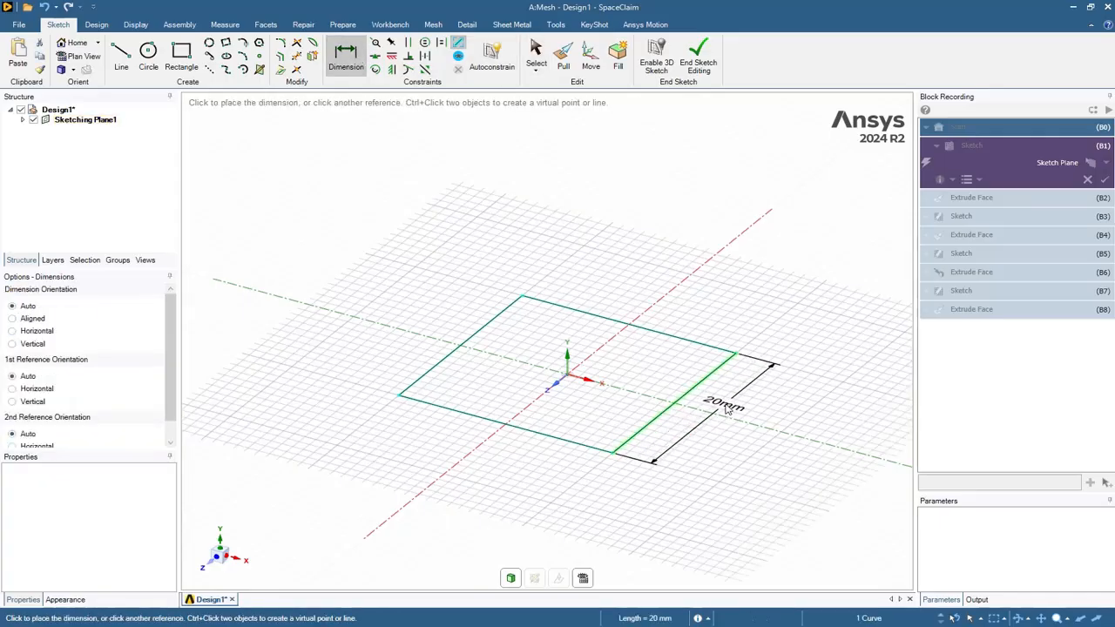
pyautogui.click(730, 411)
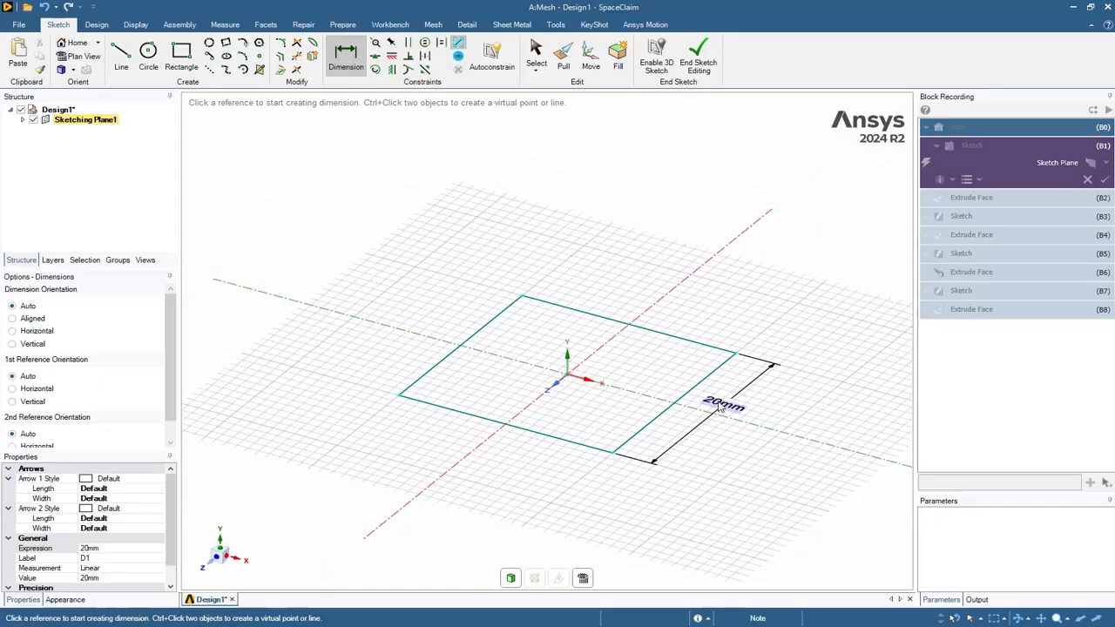
pyautogui.press('Escape')
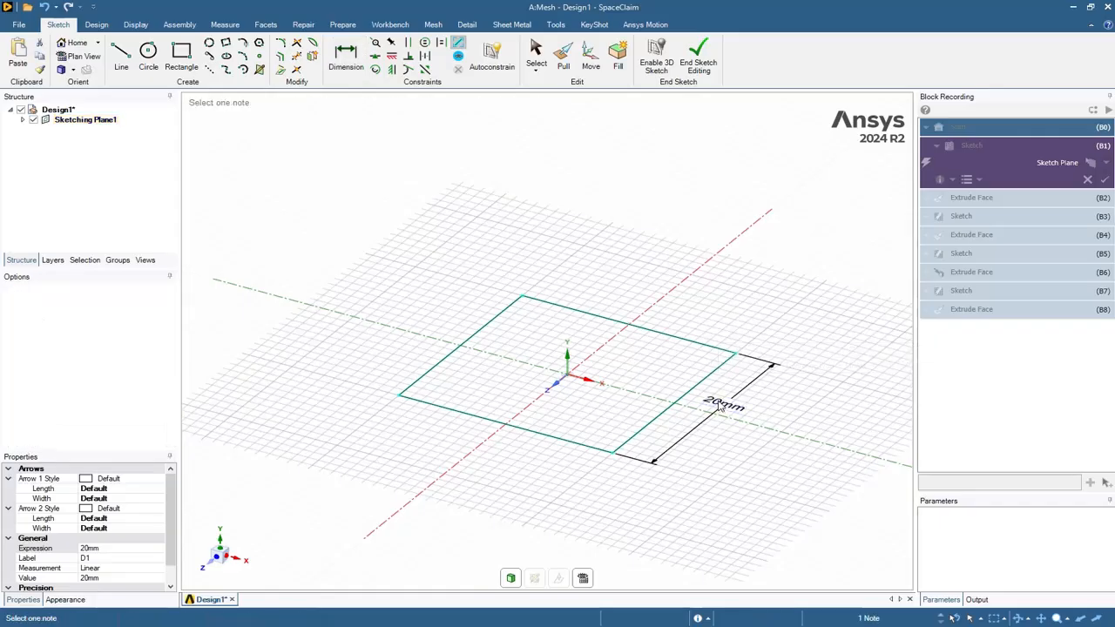
# Set the dimensioned edge of the base rectangle to 30 mm
pyautogui.doubleClick(719, 406)
pyautogui.press('BackSpace')
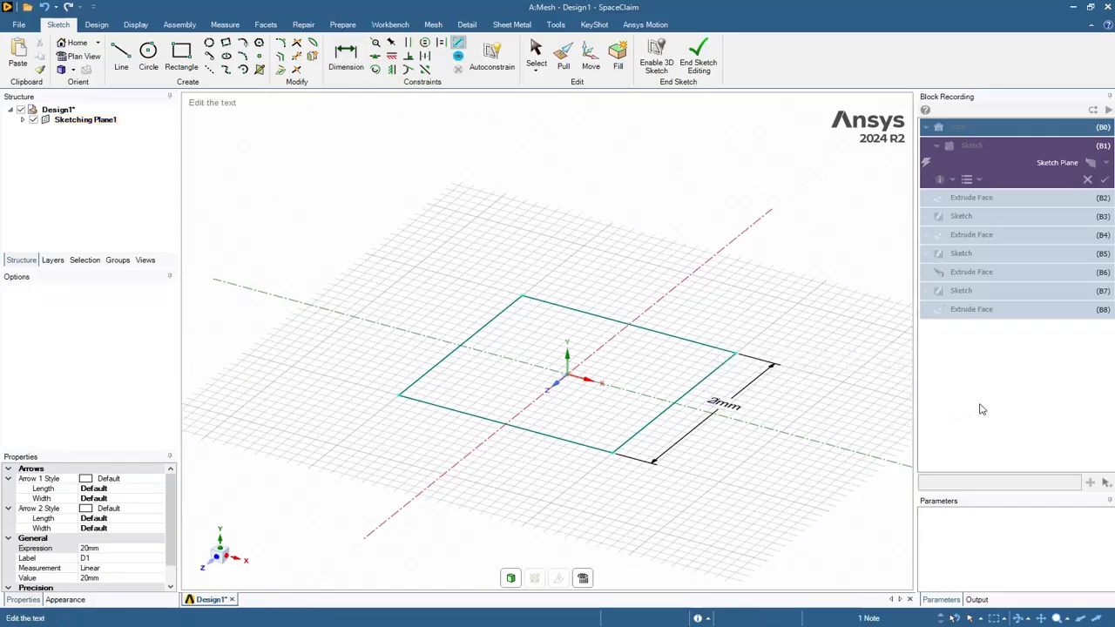
pyautogui.press('BackSpace')
pyautogui.write('30')
pyautogui.press('Return')
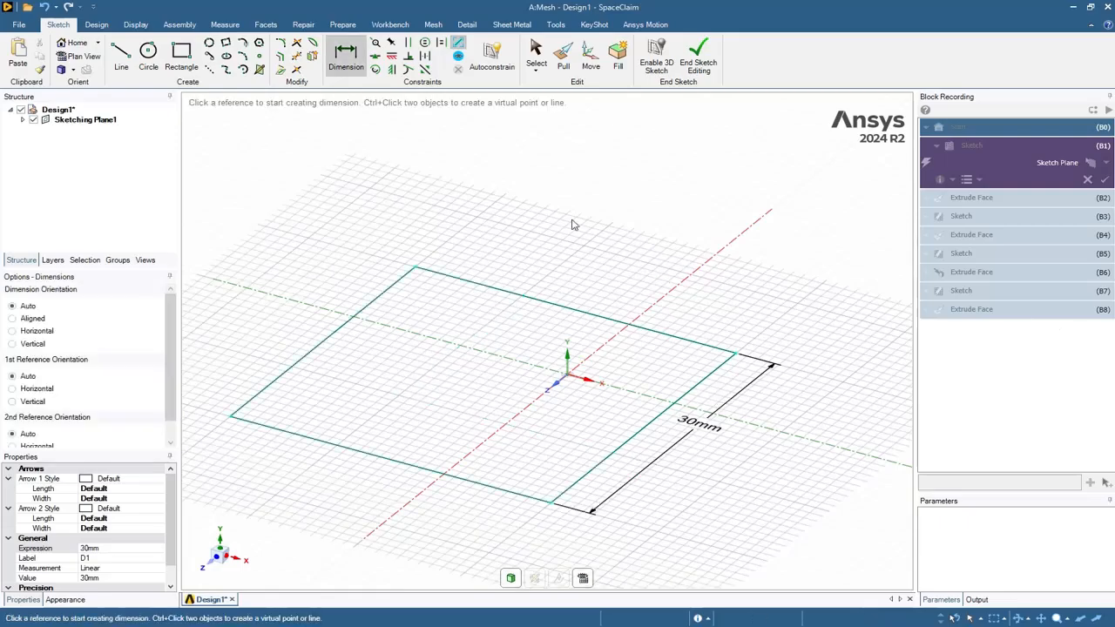
pyautogui.scroll(-2, 501, 170)
pyautogui.click(550, 259)
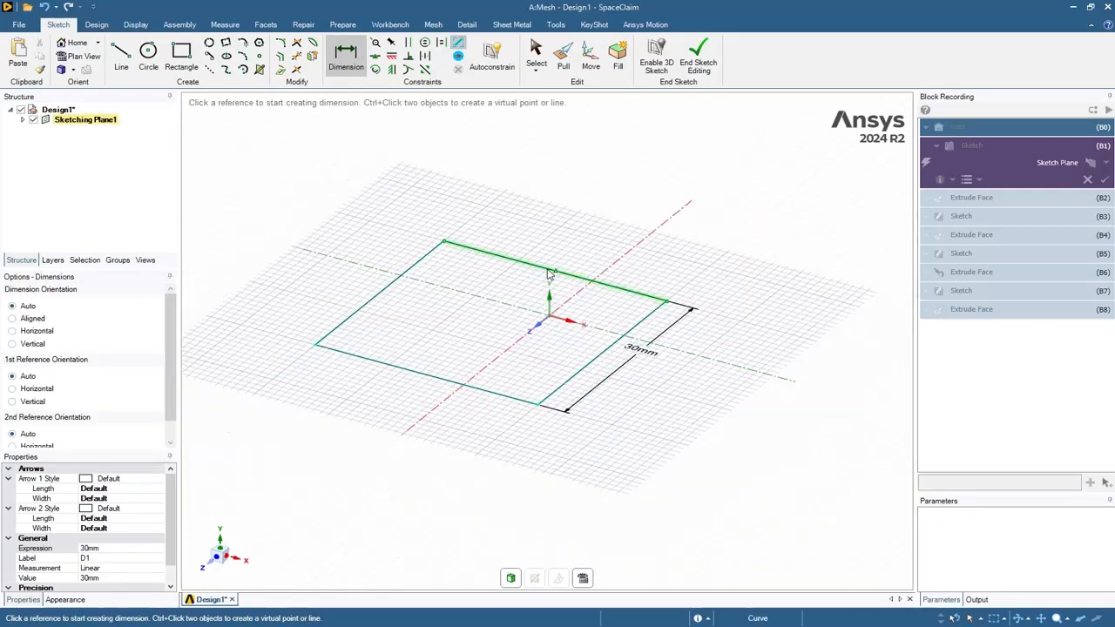
pyautogui.press('Escape')
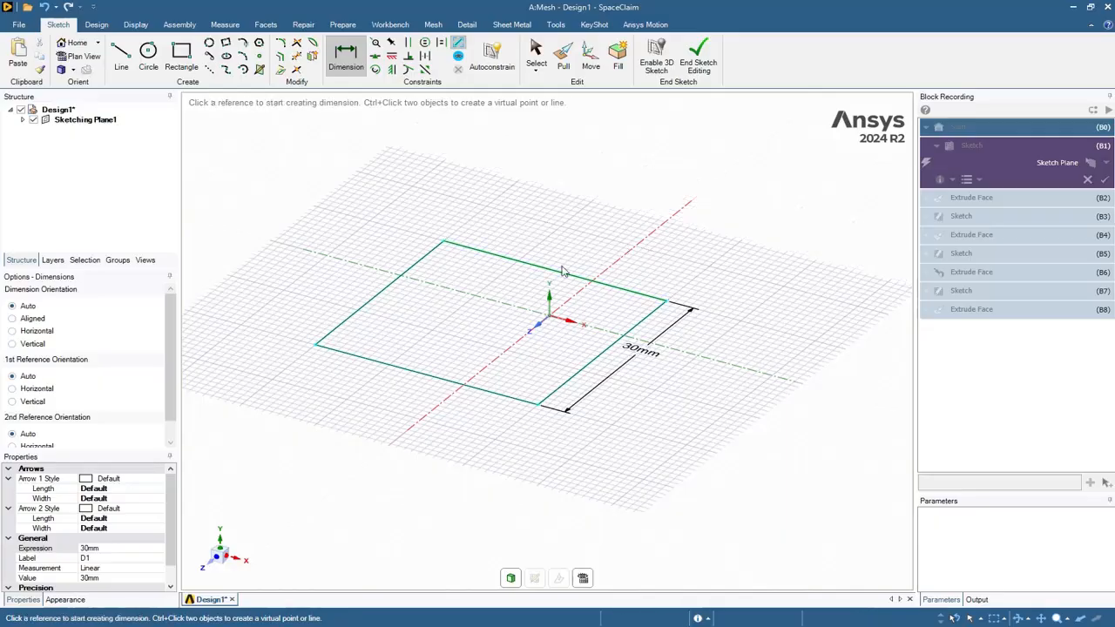
# Round all four corners of the base rectangle with 4 mm radius arcs
pyautogui.click(282, 45)
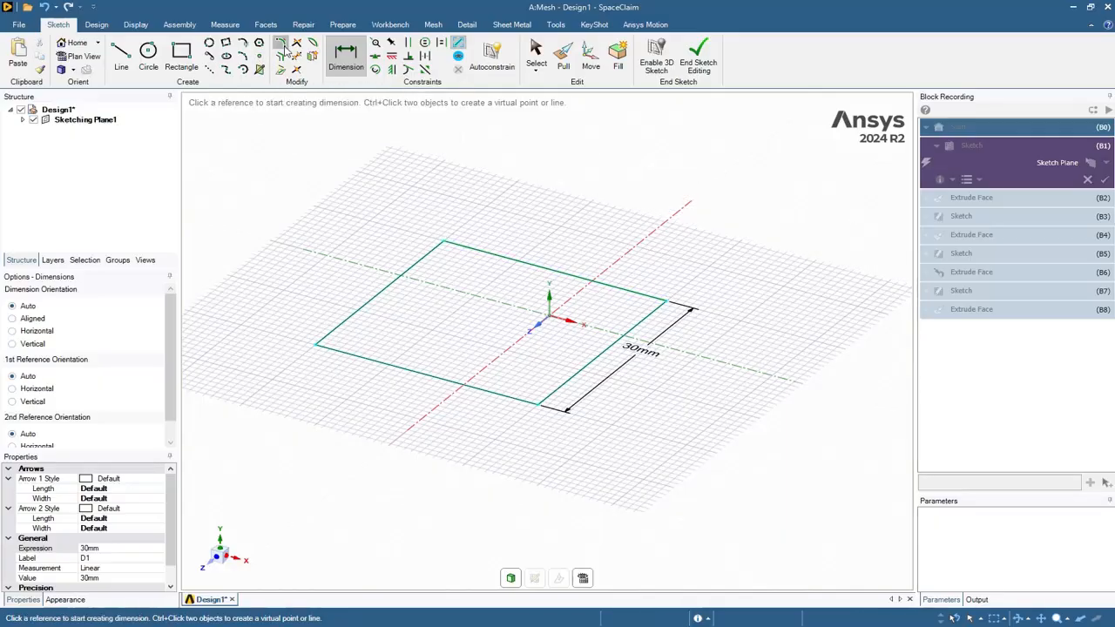
pyautogui.click(659, 303)
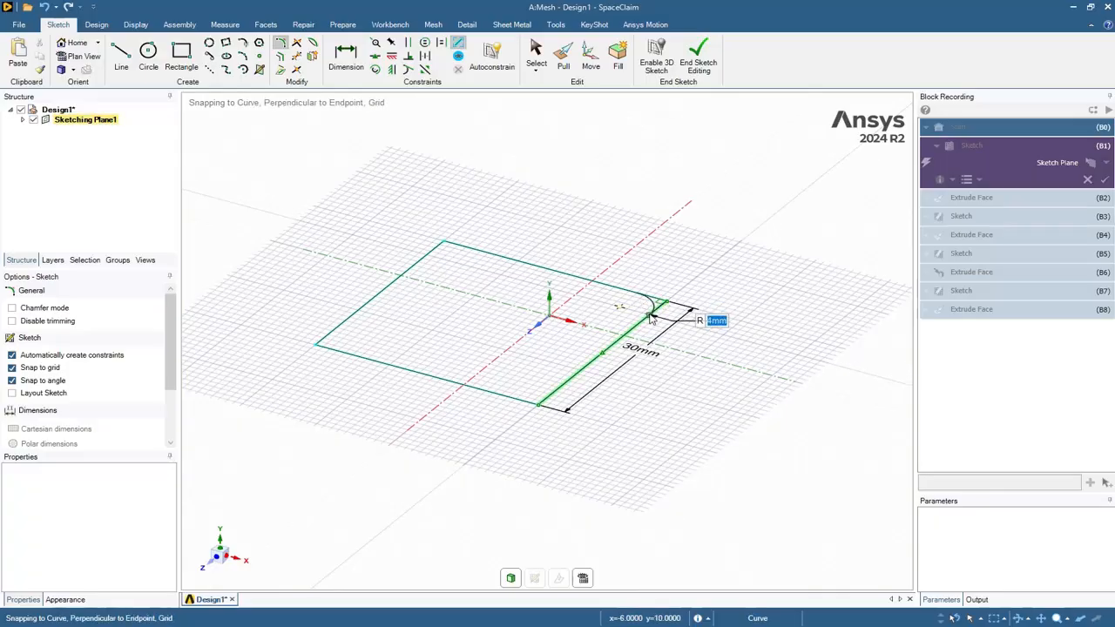
pyautogui.click(651, 319)
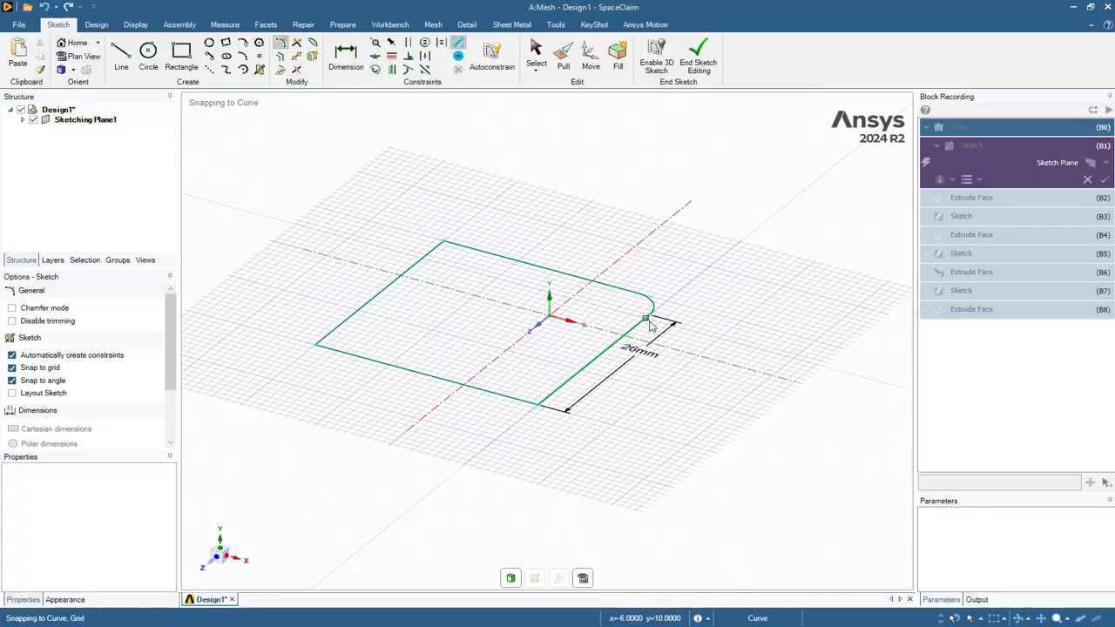
pyautogui.click(453, 253)
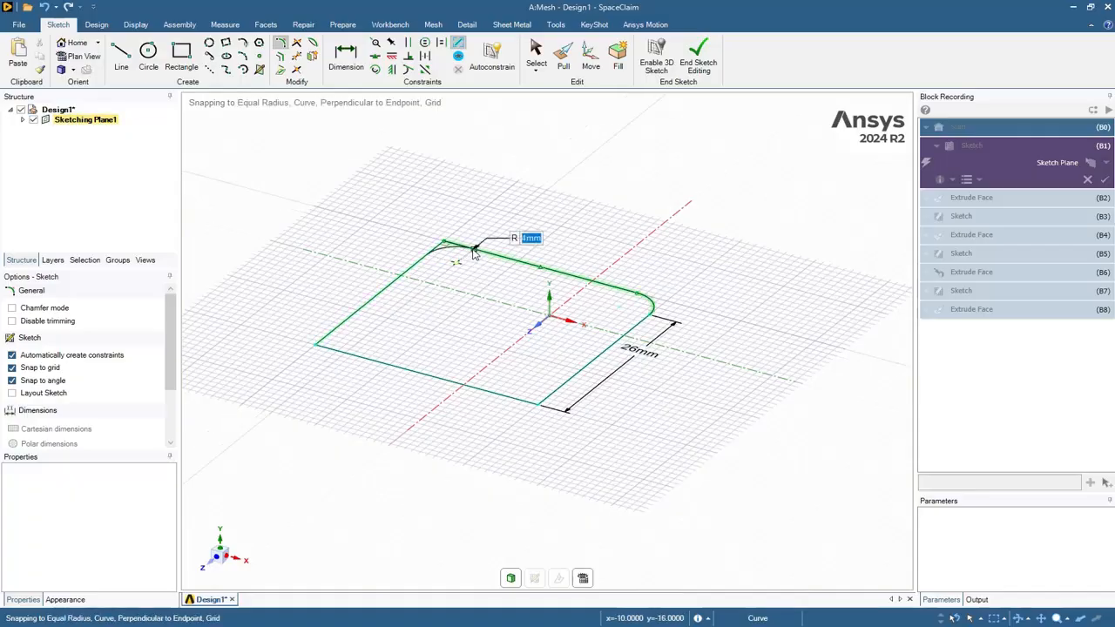
pyautogui.click(475, 252)
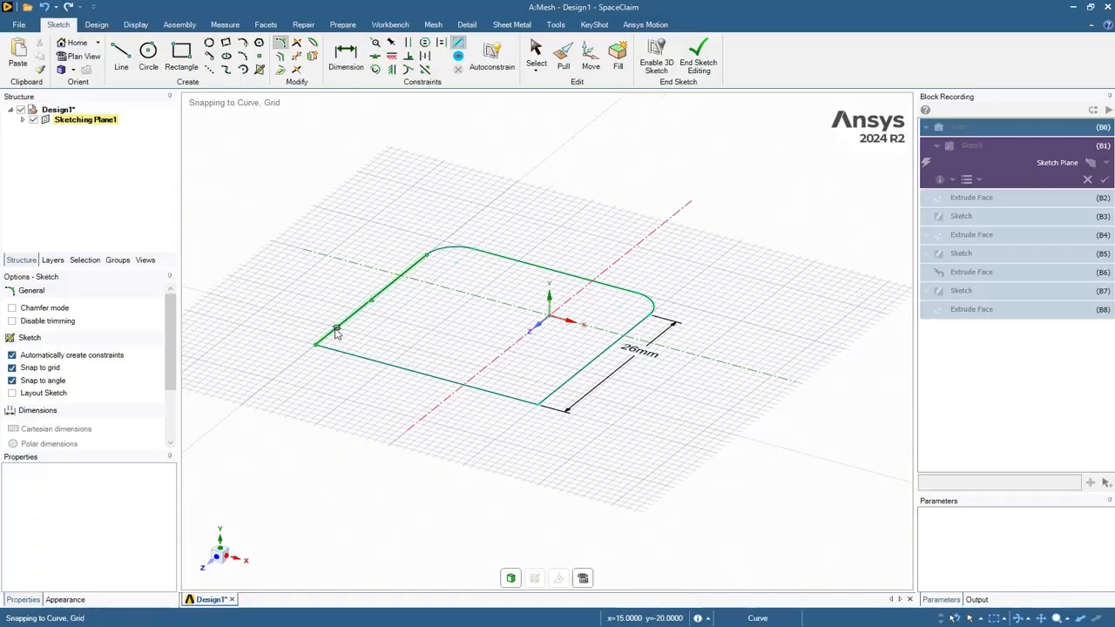
pyautogui.click(353, 355)
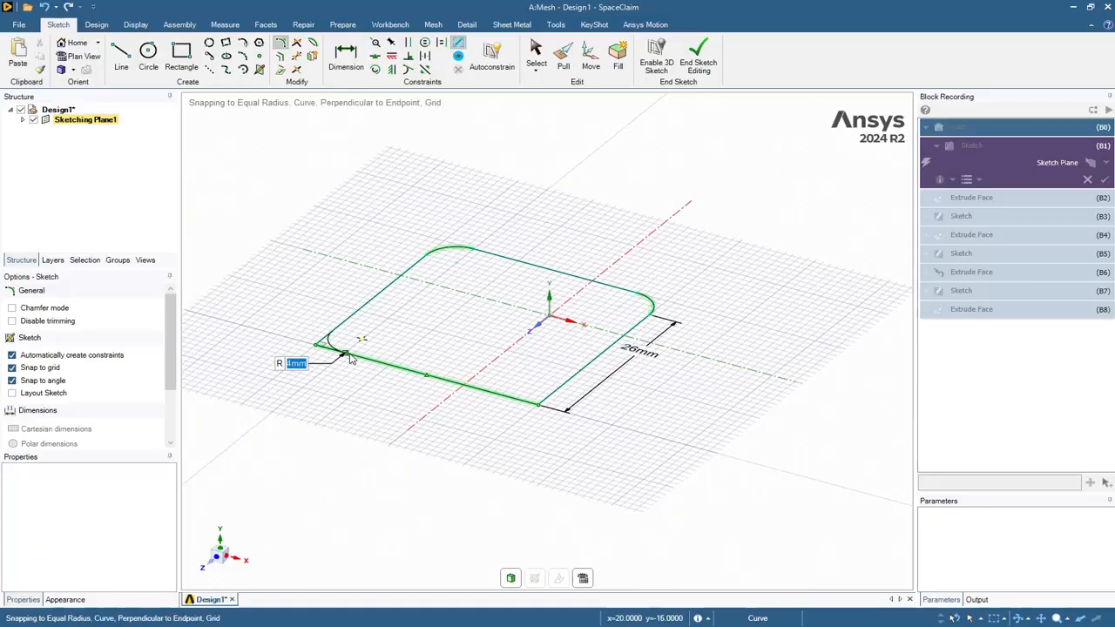
pyautogui.click(356, 352)
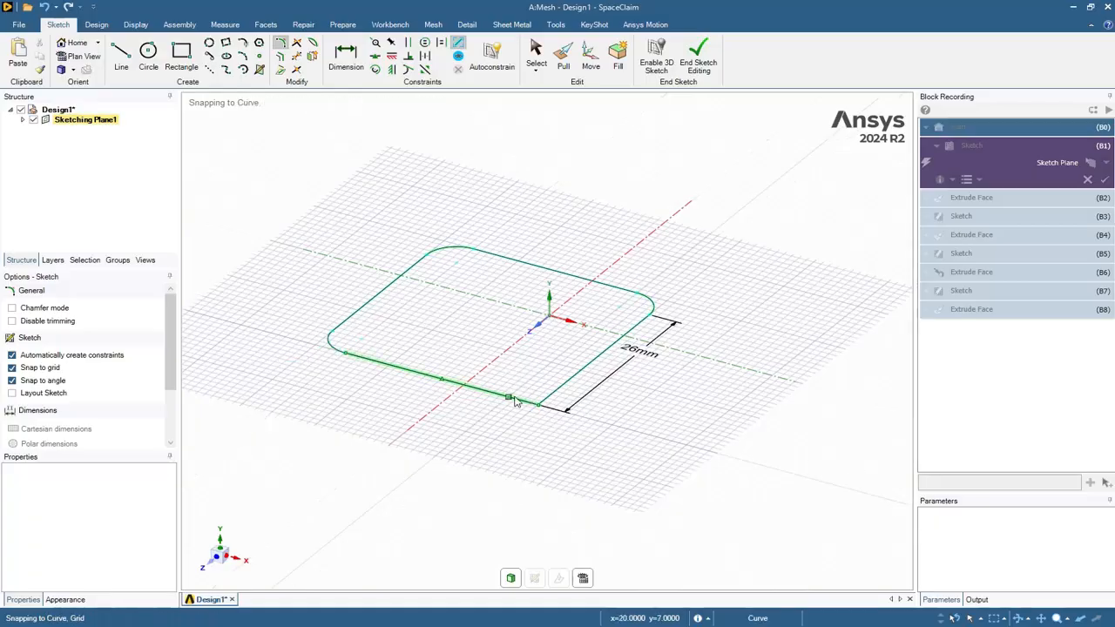
pyautogui.click(544, 397)
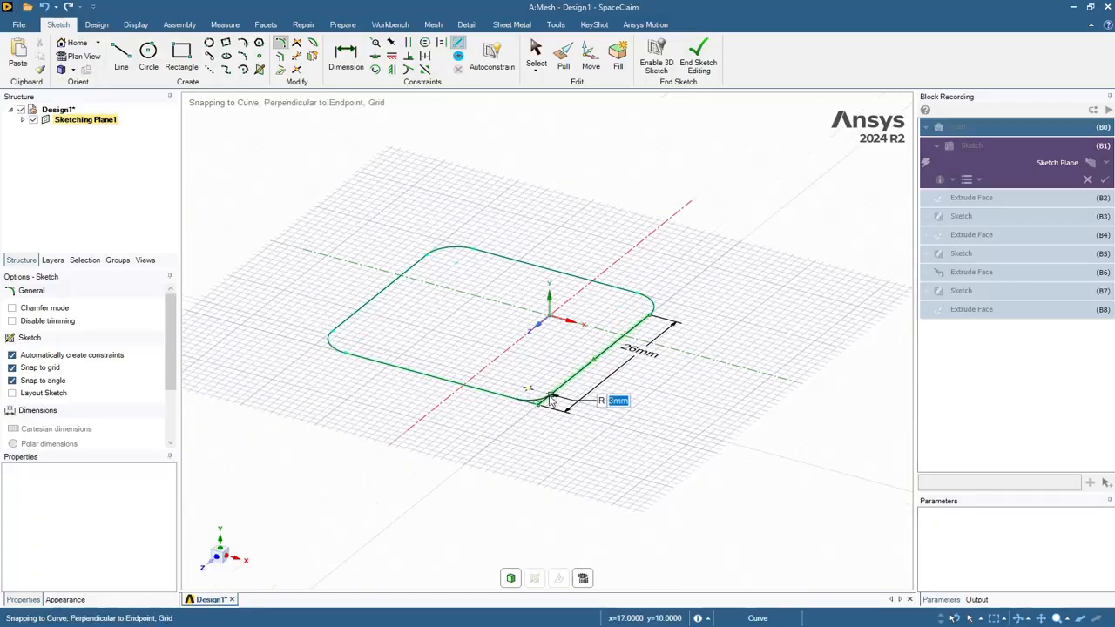
pyautogui.click(549, 397)
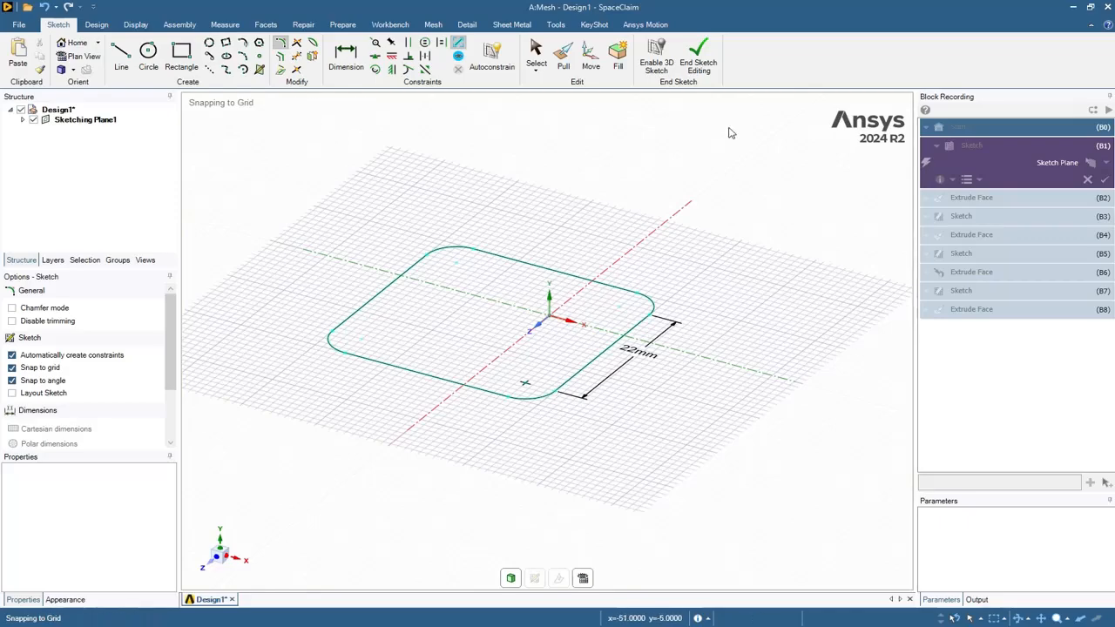
# Finish editing the base sketch and replay the recorded blocks to rebuild the solid
pyautogui.click(699, 51)
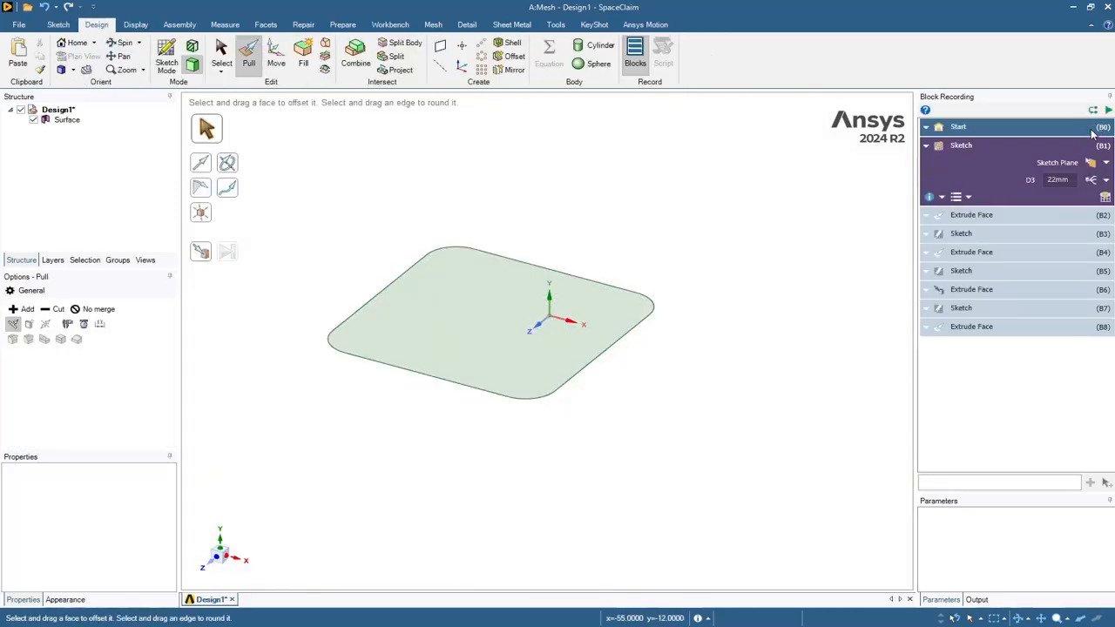
pyautogui.click(925, 145)
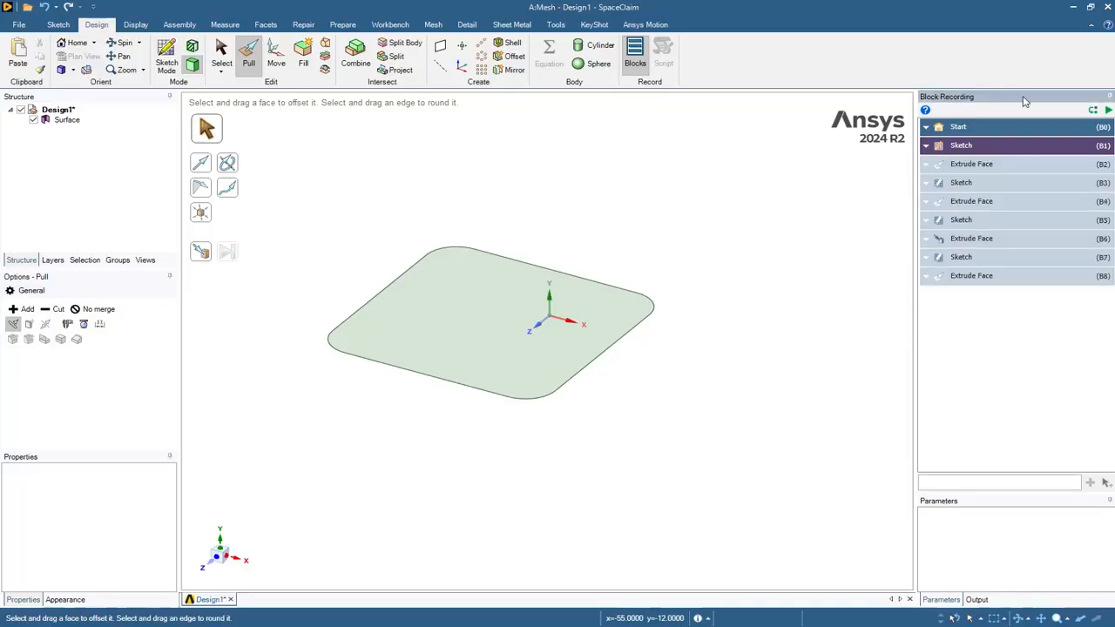
pyautogui.click(1108, 111)
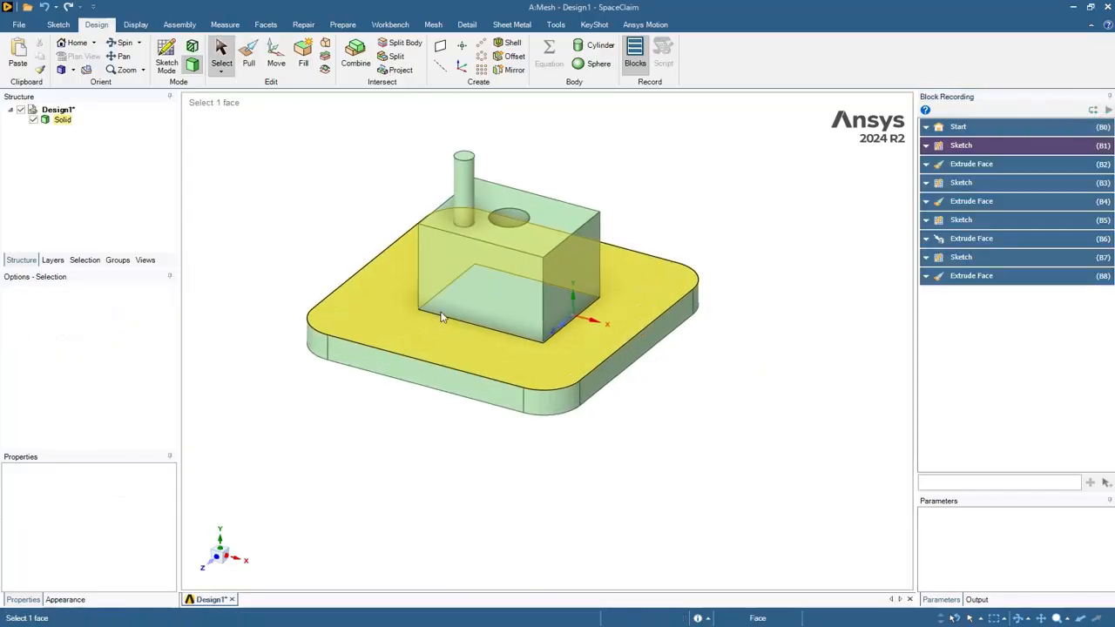
pyautogui.keyDown('ctrl'); pyautogui.moveTo(705, 182); pyautogui.dragTo(768, 219, button='middle'); pyautogui.keyUp('ctrl')
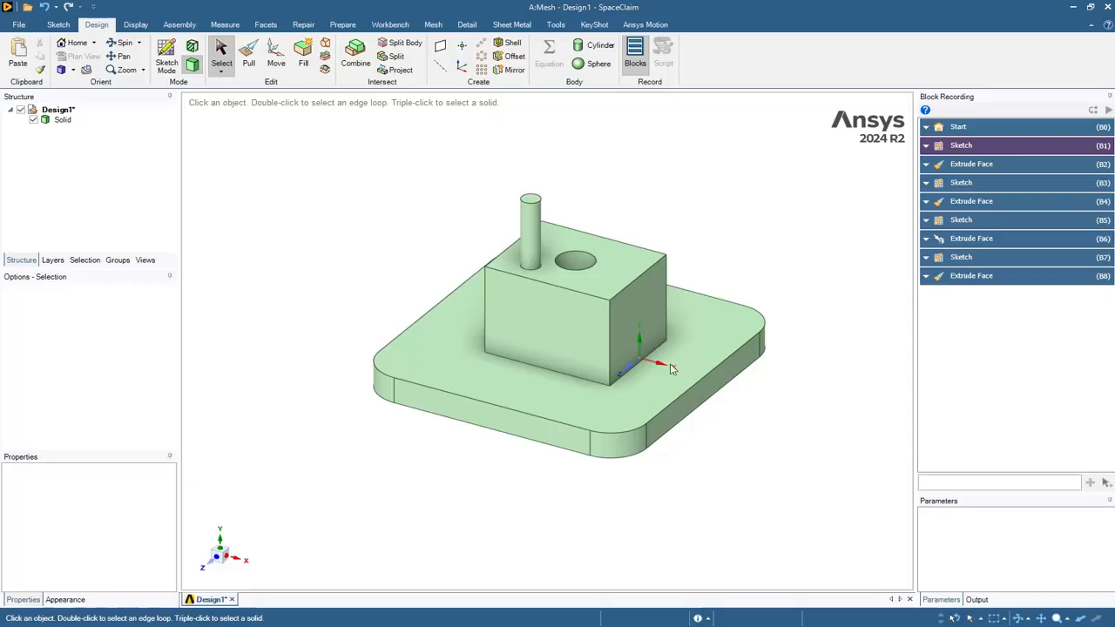
pyautogui.scroll(2, 712, 207)
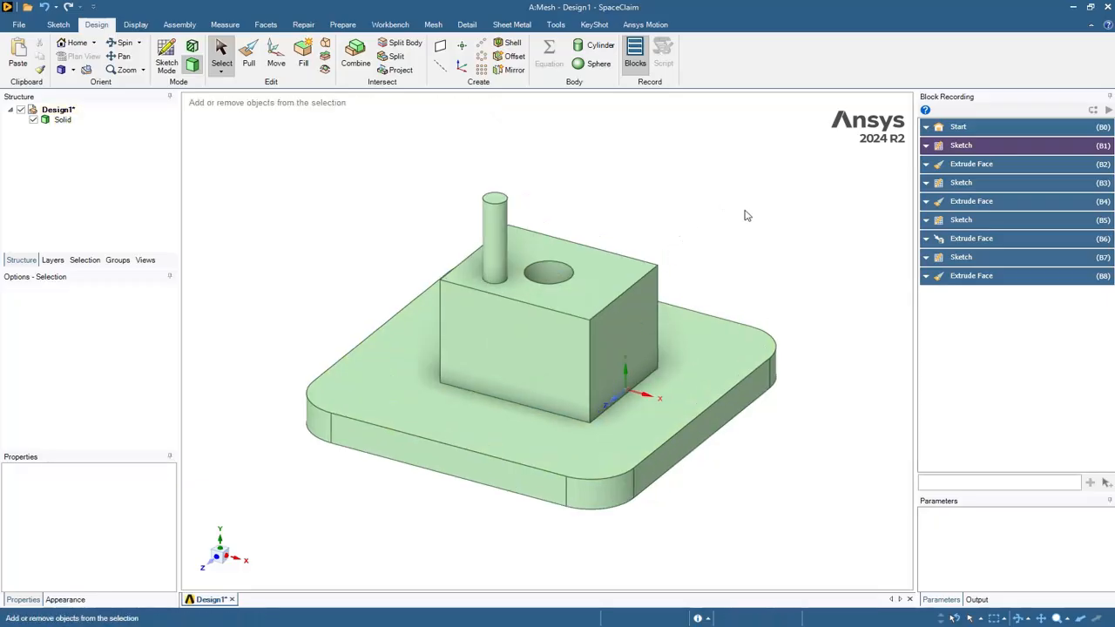
pyautogui.keyDown('ctrl'); pyautogui.moveTo(744, 215); pyautogui.dragTo(734, 192, button='middle'); pyautogui.keyUp('ctrl')
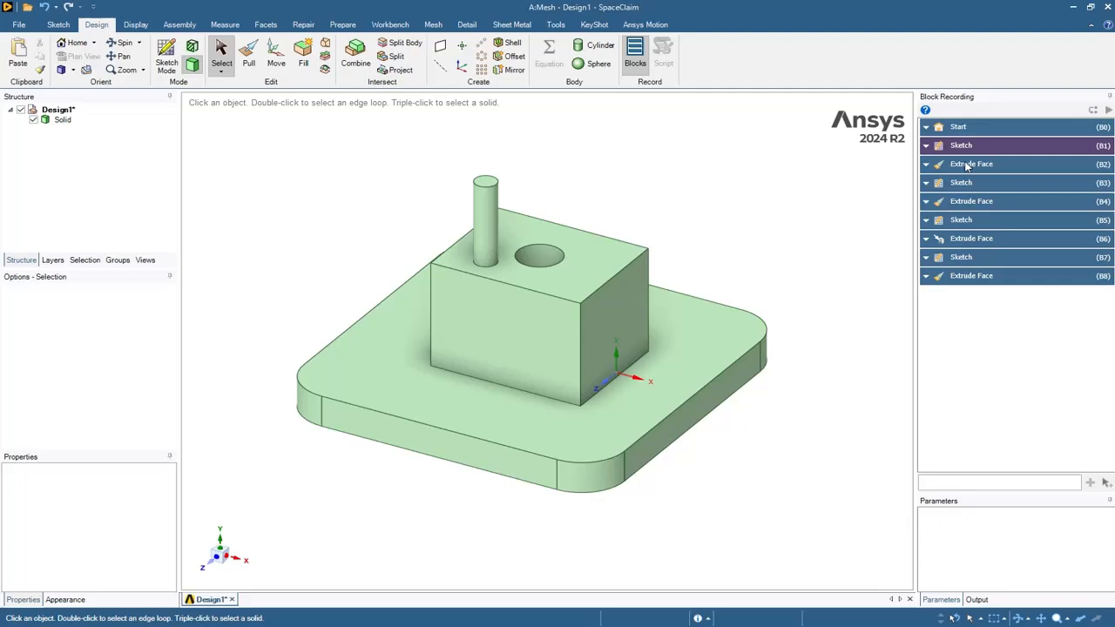
# Open the recorded sketch block of the block's hole (B5) for editing
pyautogui.moveTo(965, 166)
pyautogui.moveTo(957, 203)
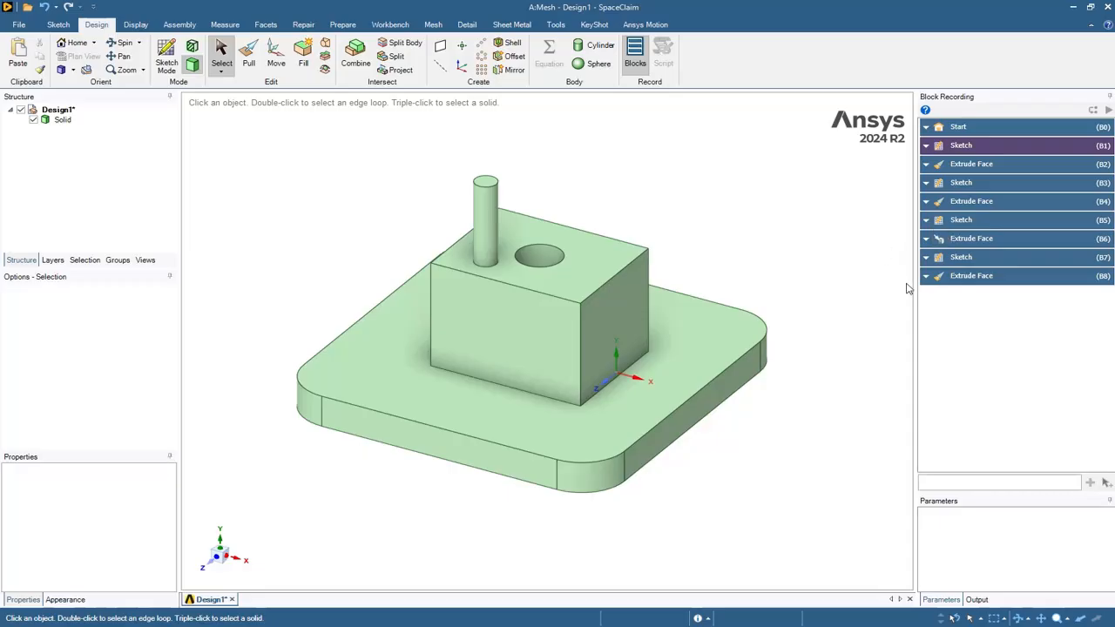
pyautogui.moveTo(959, 244)
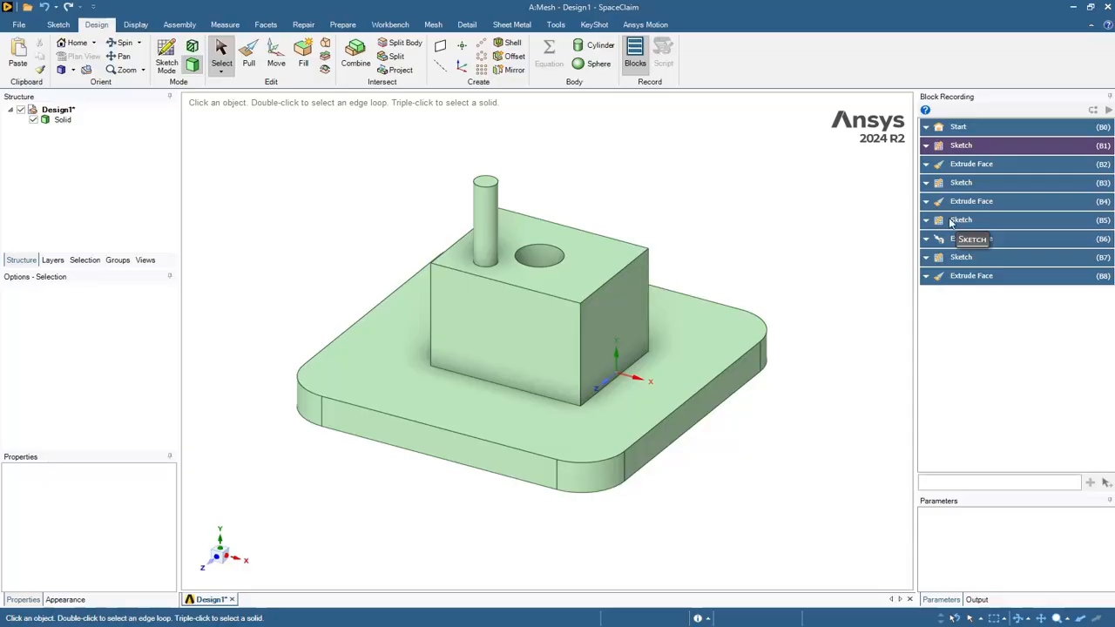
pyautogui.click(961, 221)
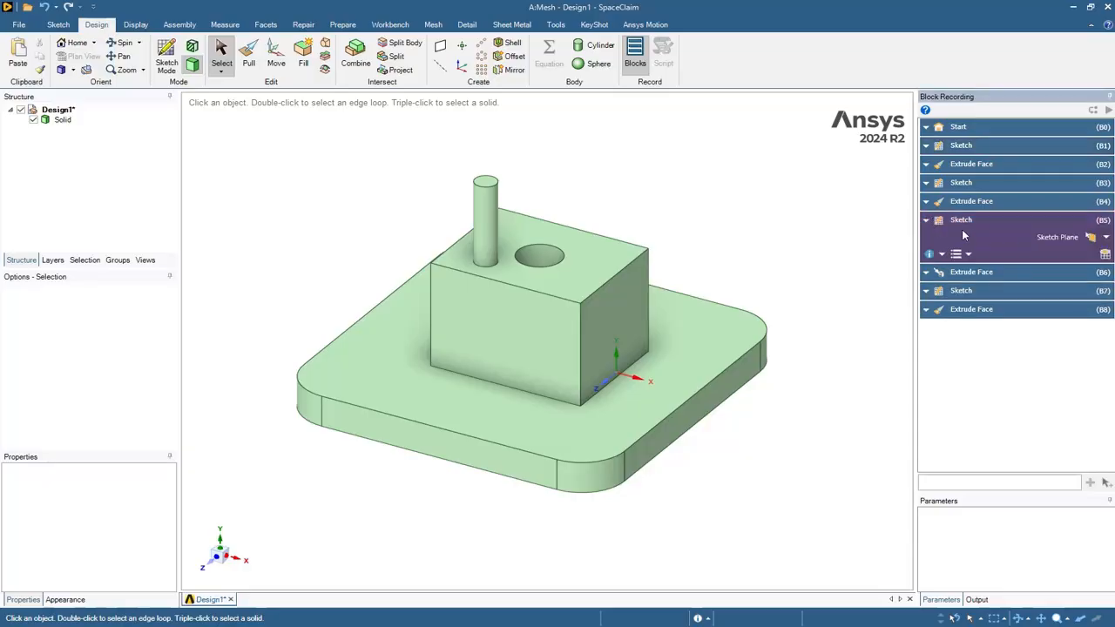
pyautogui.click(1104, 256)
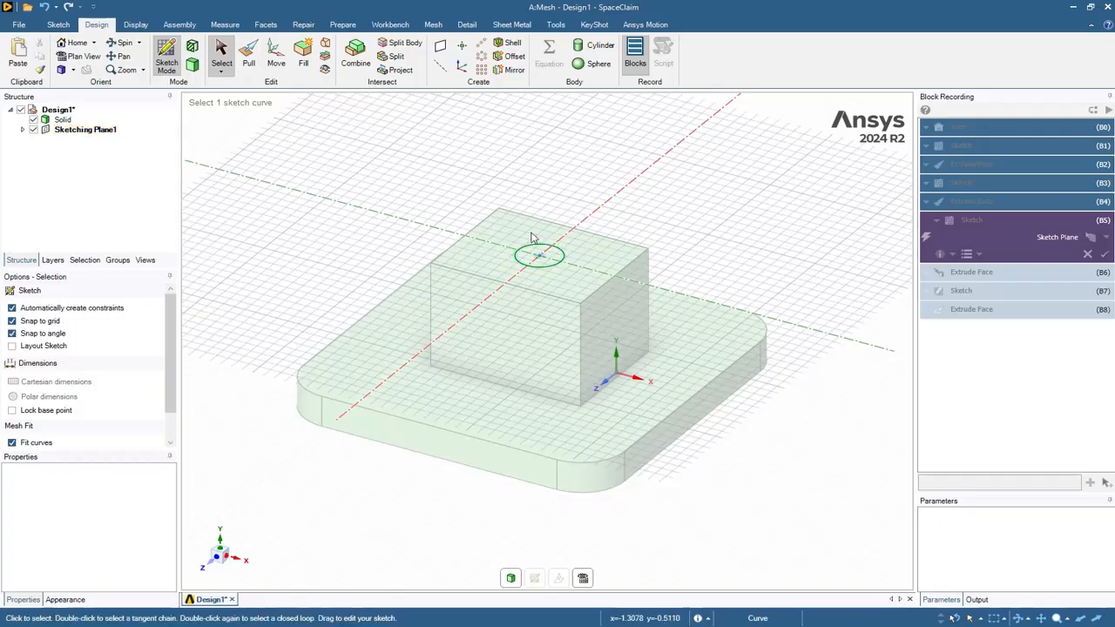
# Add a diameter dimension to the hole circle on the block's upper face
pyautogui.scroll(2, 378, 137)
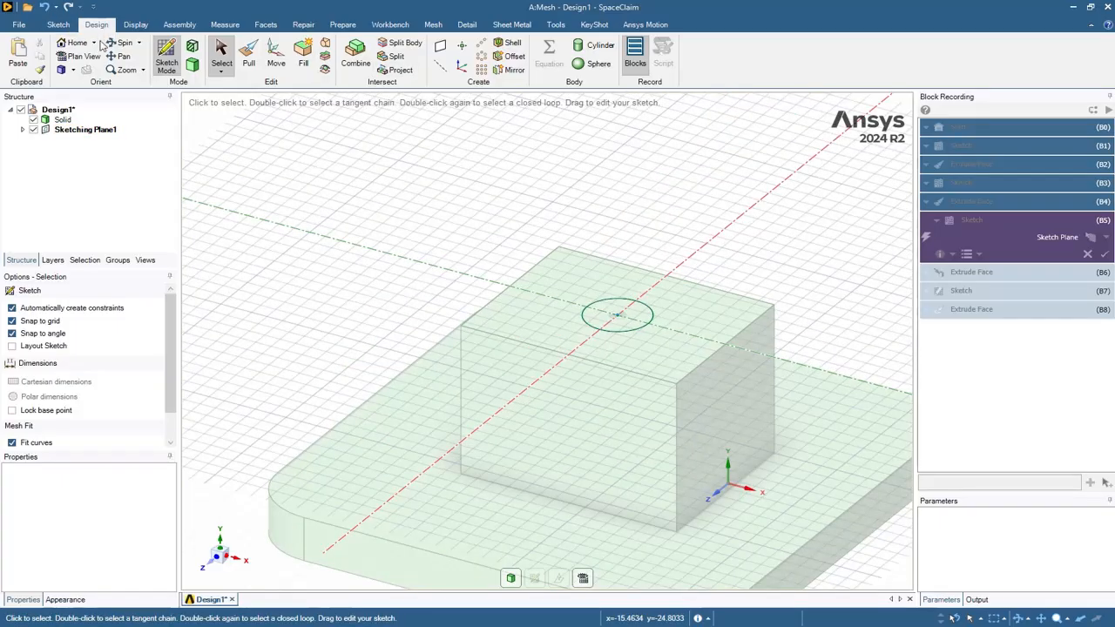
pyautogui.click(58, 25)
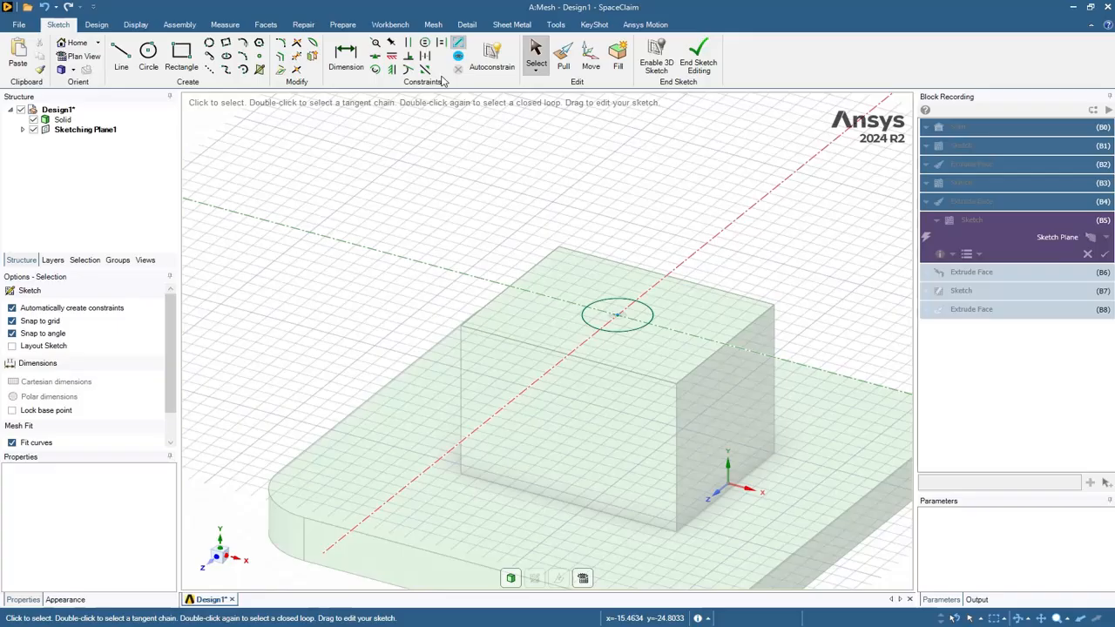
pyautogui.click(346, 54)
pyautogui.scroll(1, 691, 298)
pyautogui.keyDown('shift'); pyautogui.moveTo(694, 275); pyautogui.dragTo(607, 182, button='middle'); pyautogui.keyUp('shift')
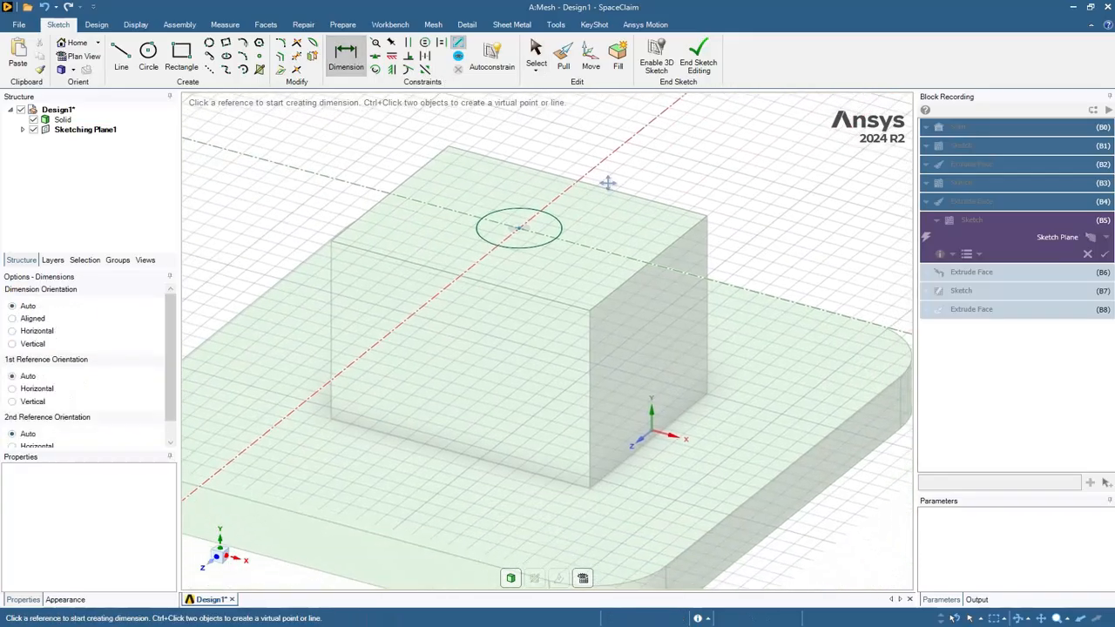
pyautogui.click(558, 231)
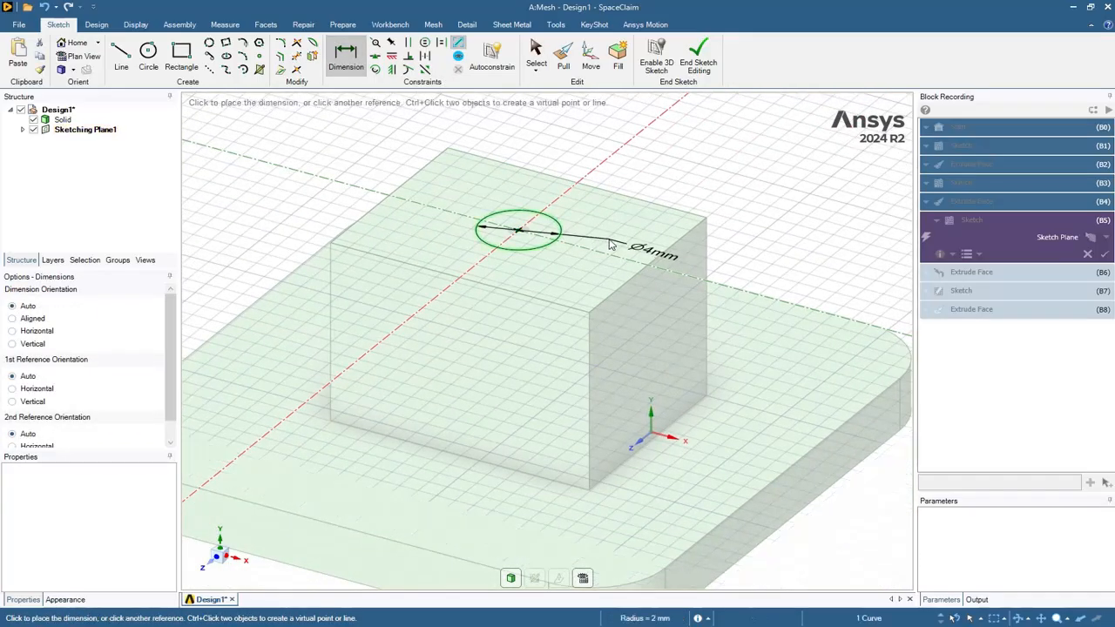
pyautogui.click(658, 263)
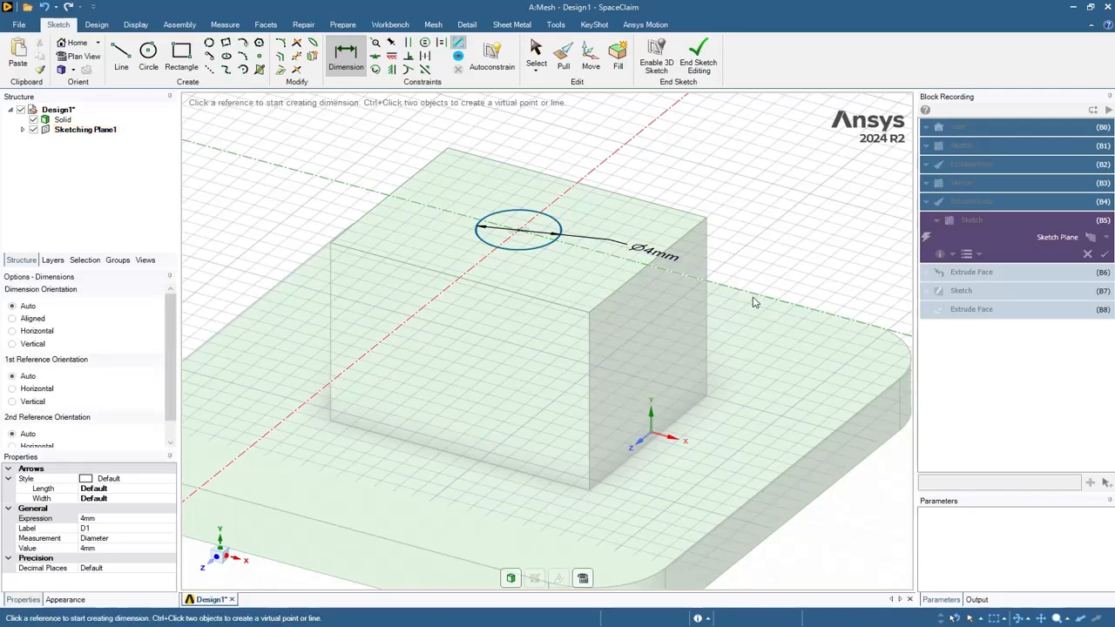
# Set the hole circle's diameter to 6 mm
pyautogui.doubleClick(651, 254)
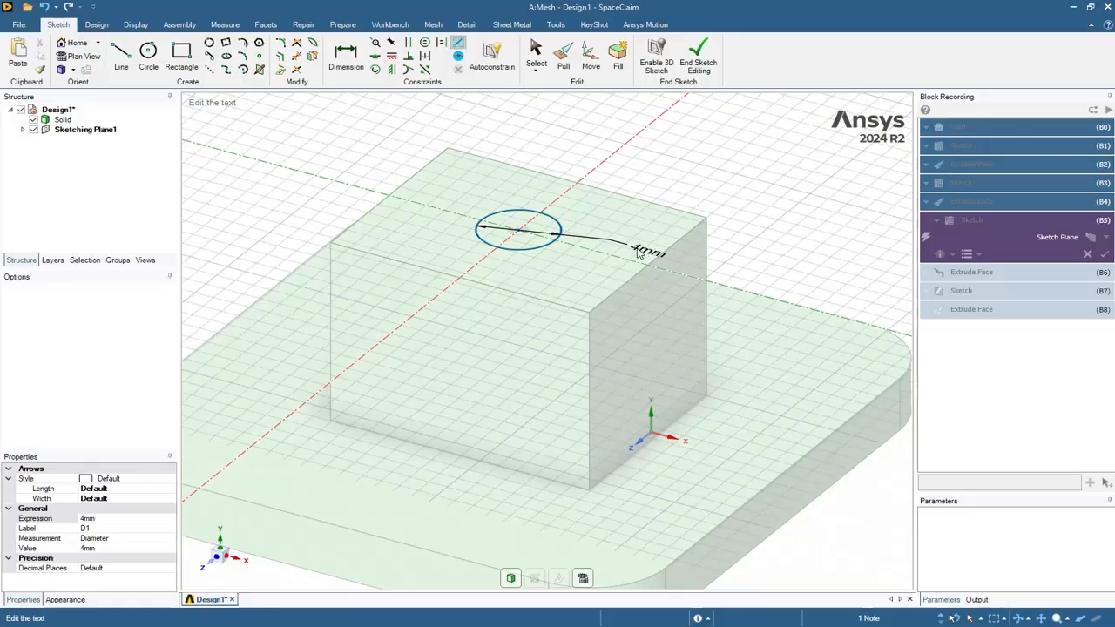
pyautogui.press('BackSpace')
pyautogui.write('6')
pyautogui.press('Return')
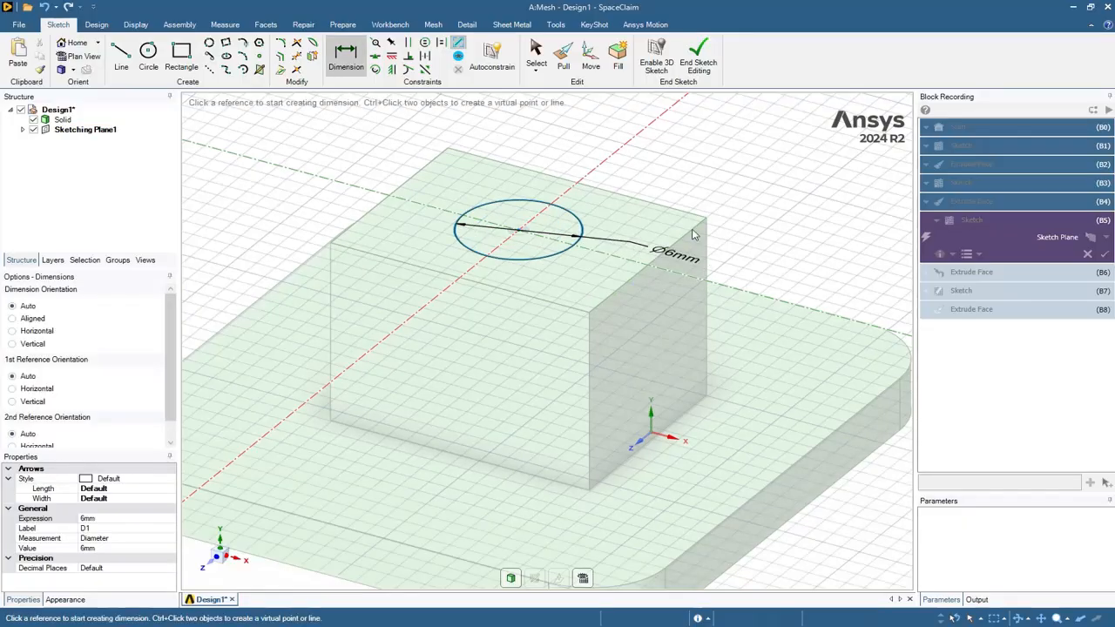
# Finish editing the hole sketch, replay the recorded blocks to rebuild the solid, and collapse the sketch block
pyautogui.click(699, 66)
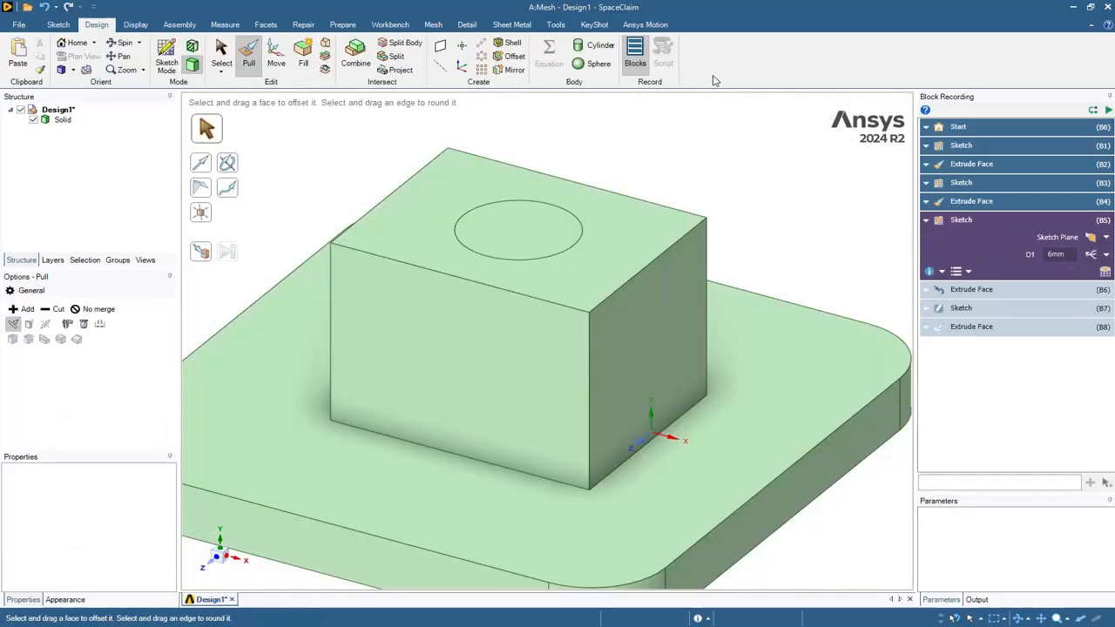
pyautogui.click(1108, 110)
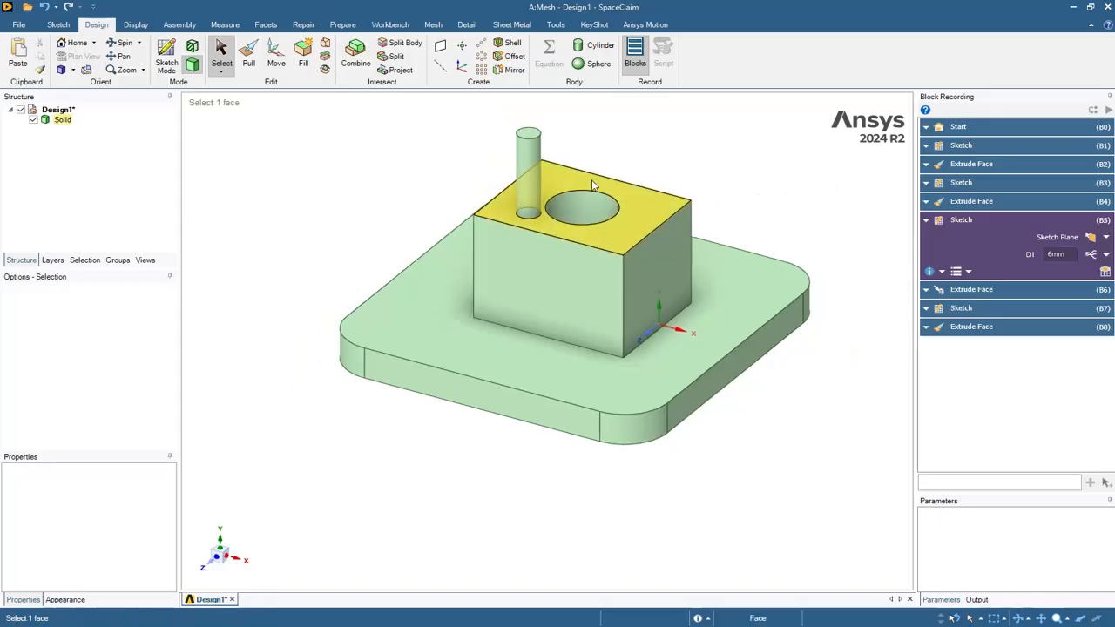
pyautogui.scroll(2, 675, 145)
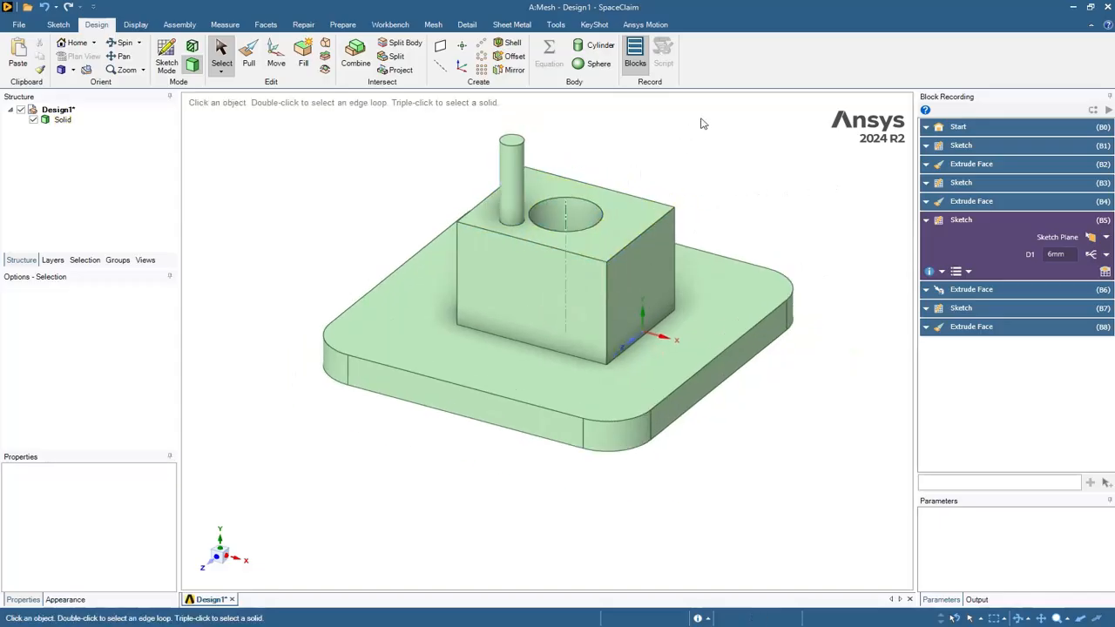
pyautogui.keyDown('ctrl'); pyautogui.moveTo(699, 117); pyautogui.dragTo(708, 154, button='middle'); pyautogui.keyUp('ctrl')
pyautogui.click(928, 222)
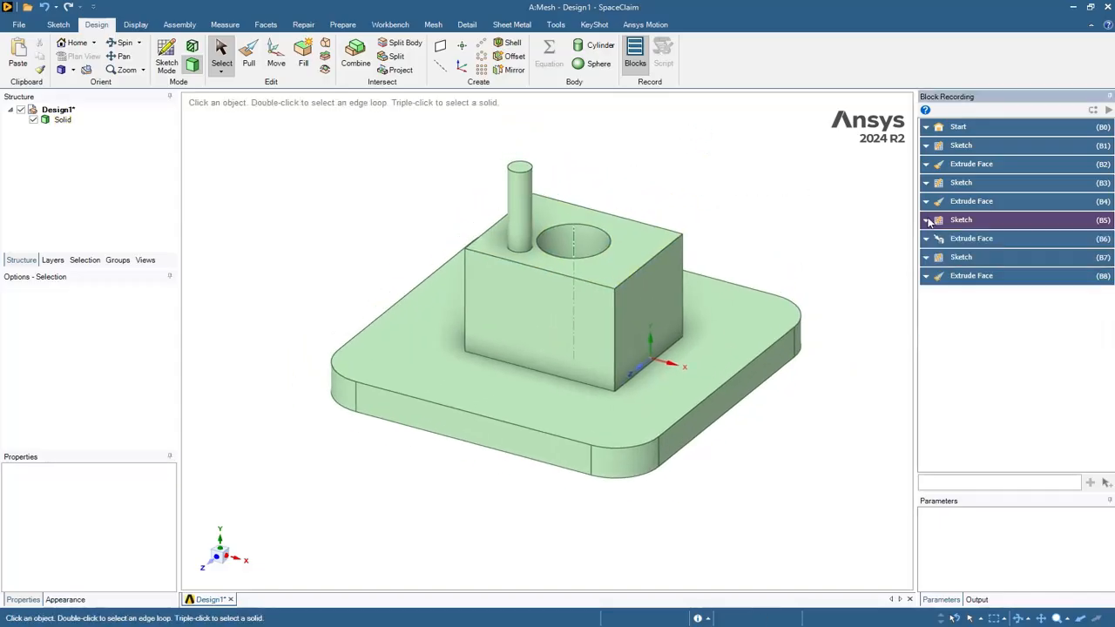
# Set the extrusion distance of the pin's Extrude Face block (B8) to 20 mm
pyautogui.moveTo(964, 246)
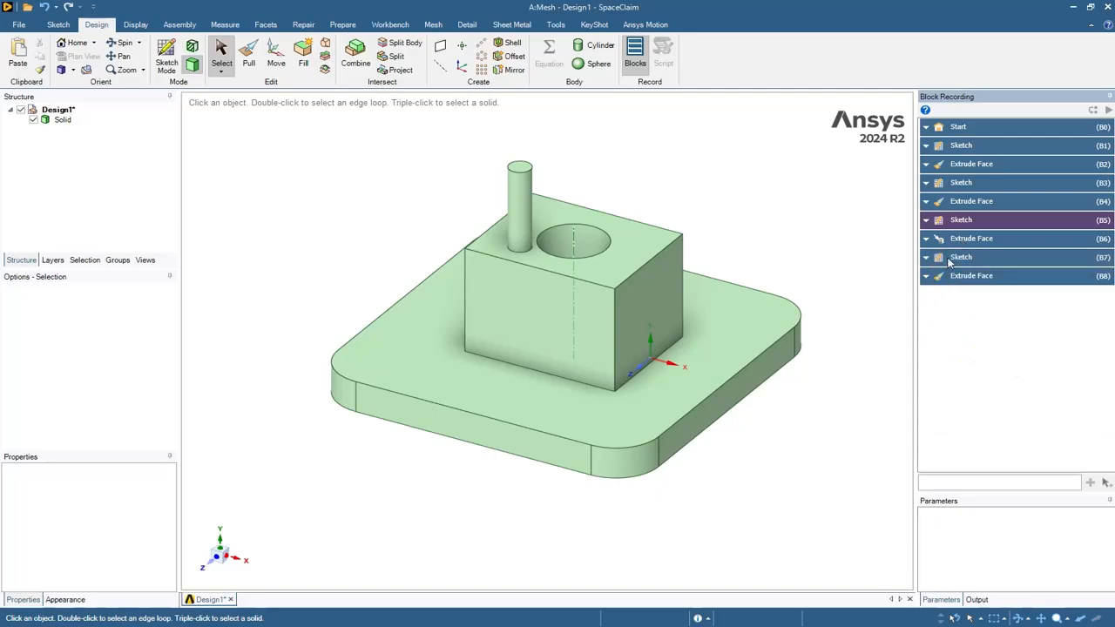
pyautogui.moveTo(959, 280)
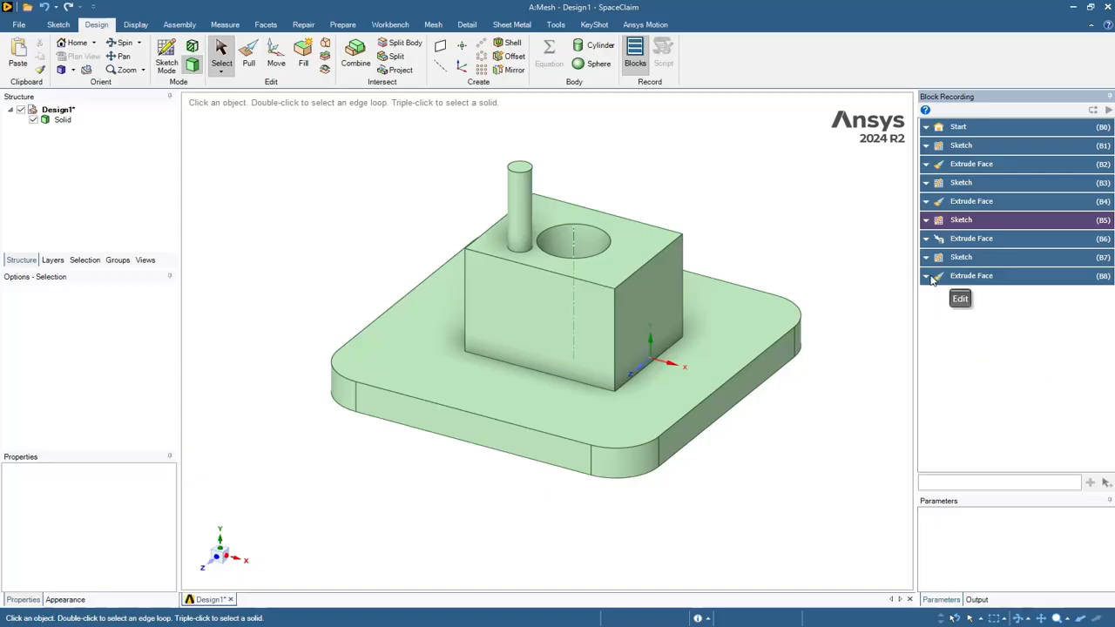
pyautogui.click(927, 282)
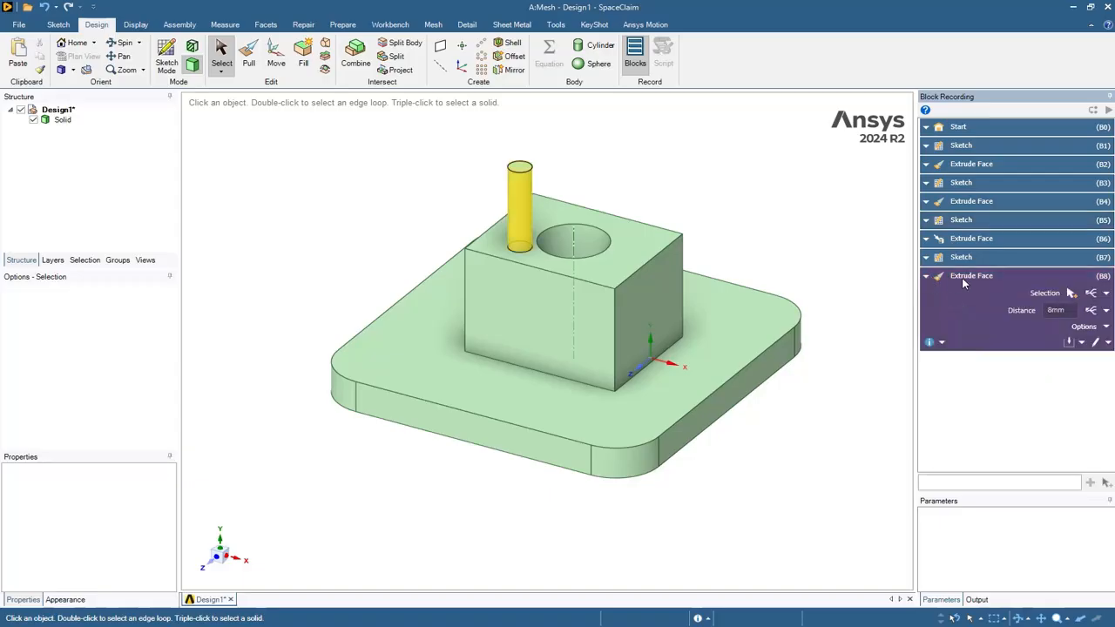
pyautogui.doubleClick(1057, 310)
pyautogui.write('20')
pyautogui.press('Return')
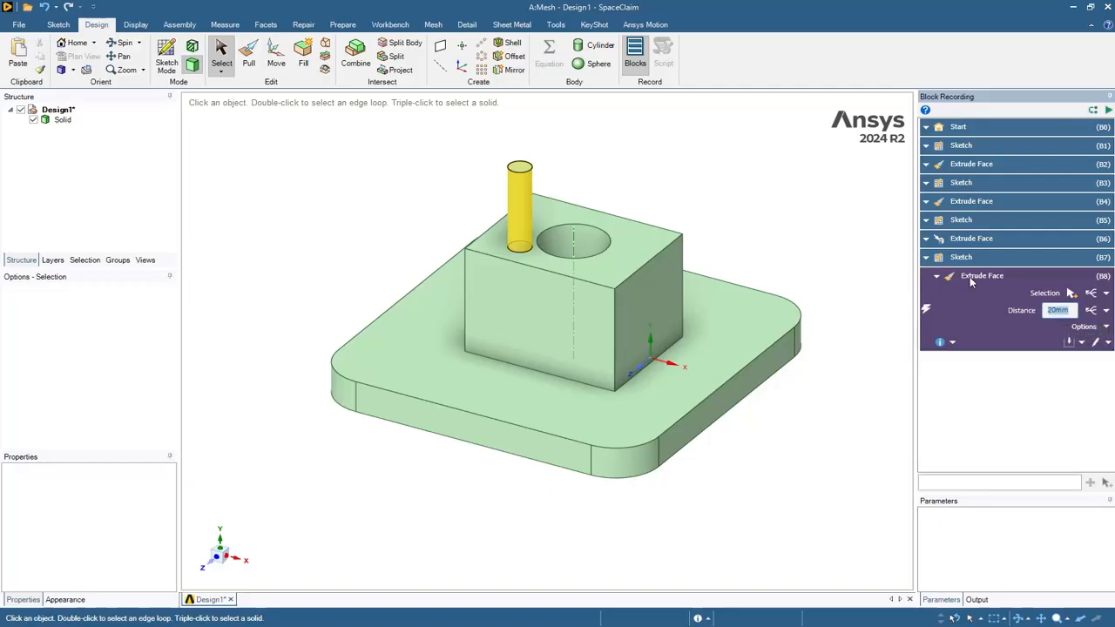
# Replay the recorded blocks to rebuild the solid with the changed pin extrusion and collapse the expanded blocks
pyautogui.click(926, 260)
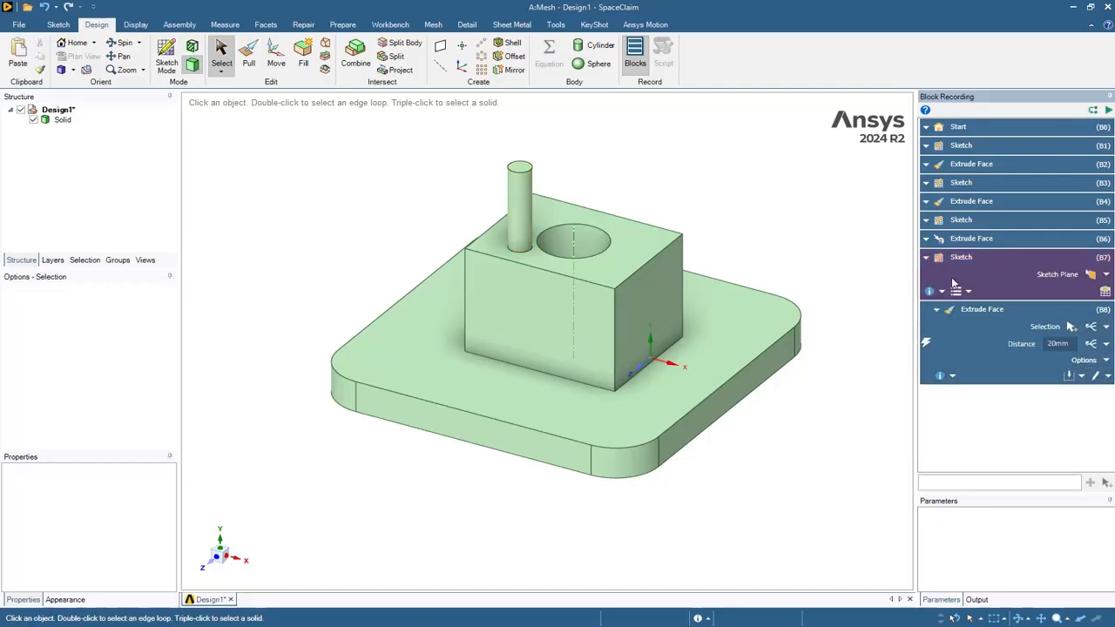
pyautogui.click(1108, 110)
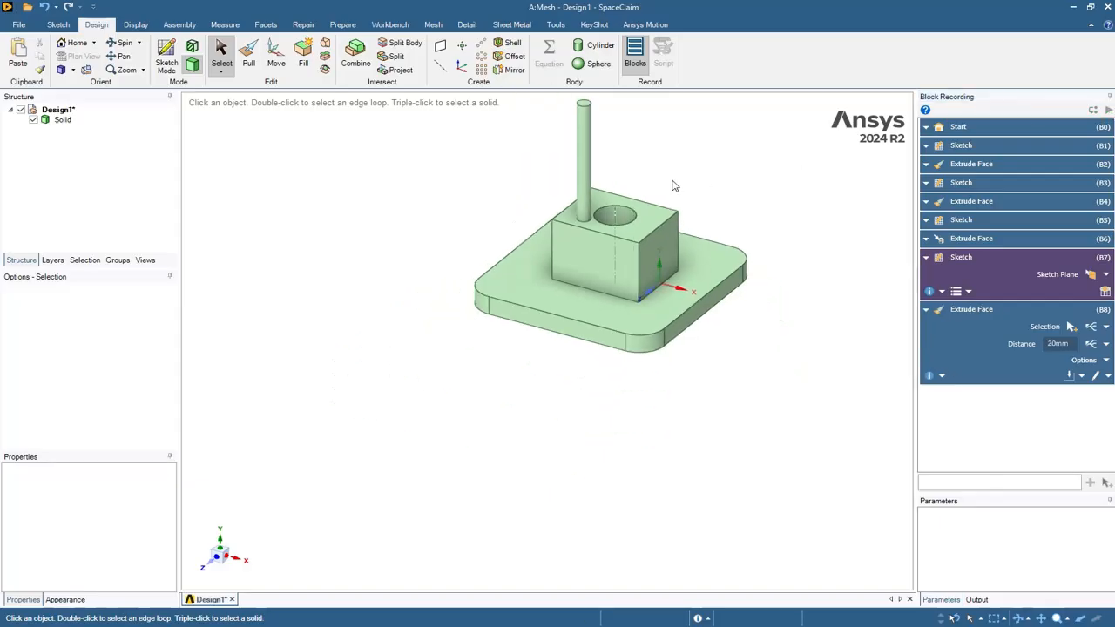
pyautogui.moveTo(705, 177)
pyautogui.keyDown('ctrl'); pyautogui.mouseDown(button='middle')
pyautogui.moveTo(703, 200)
pyautogui.moveTo(700, 187)
pyautogui.mouseUp(button='middle'); pyautogui.keyUp('ctrl')
pyautogui.scroll(-3, 700, 197)
pyautogui.scroll(5, 704, 195)
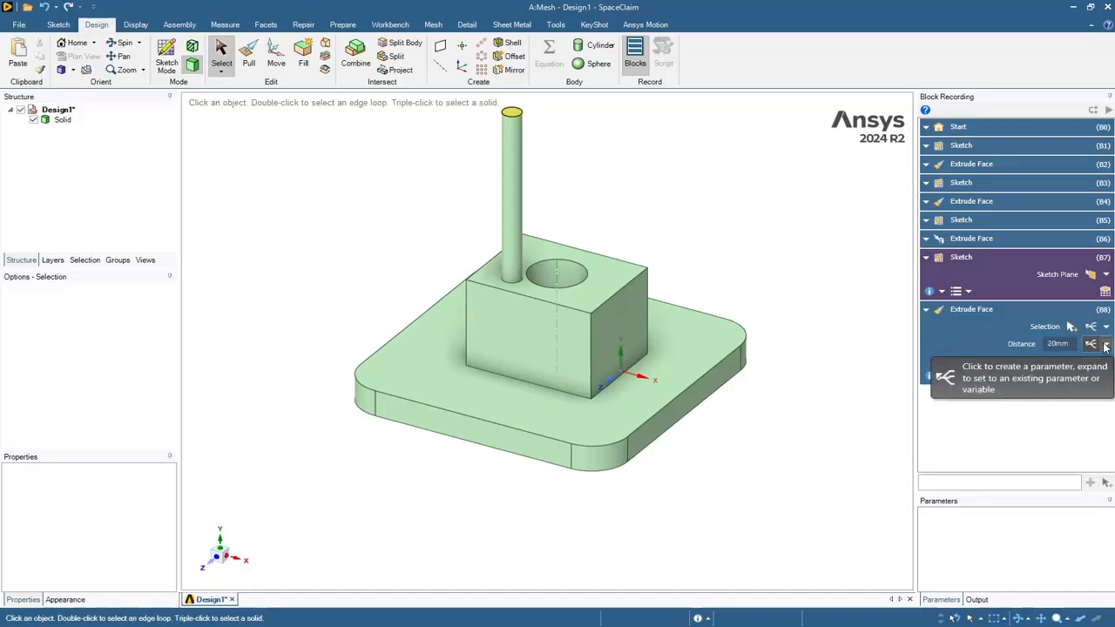
pyautogui.click(927, 311)
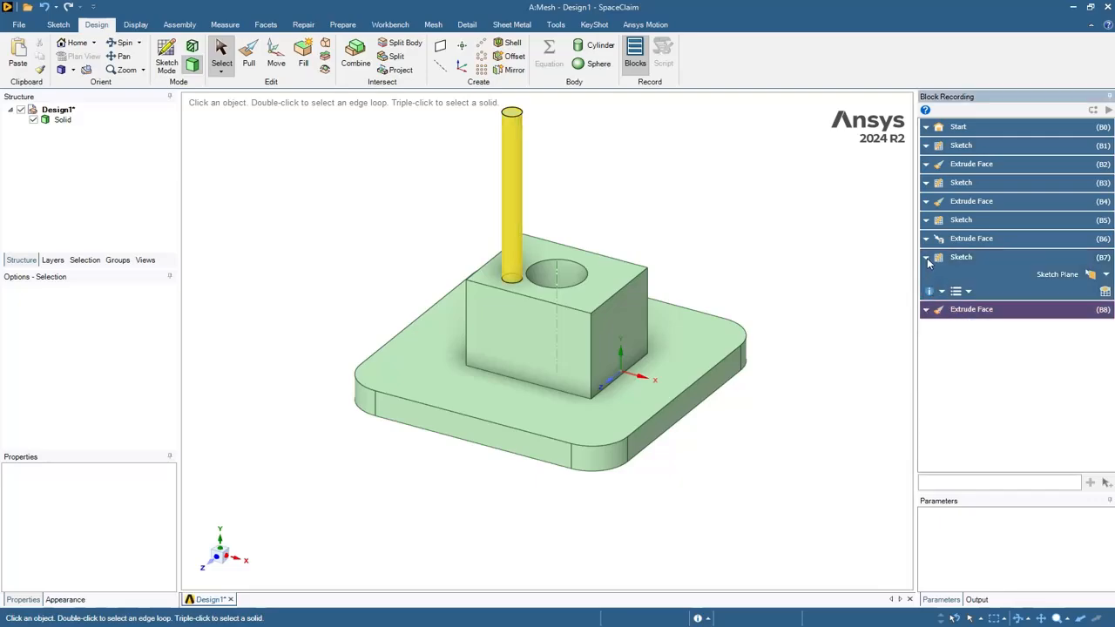
pyautogui.click(926, 258)
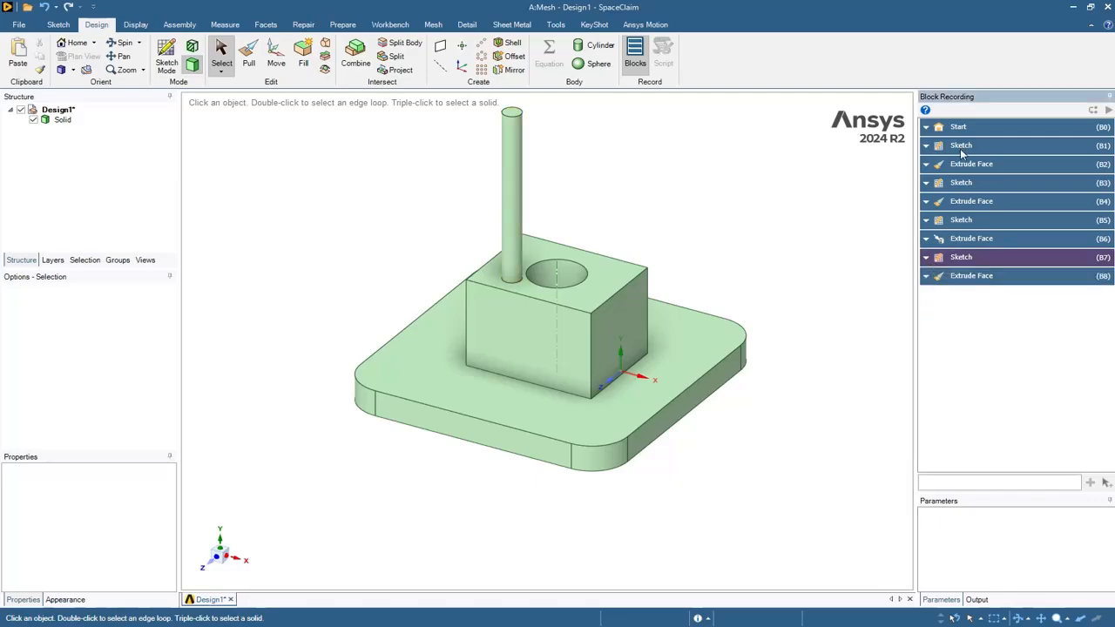
# Expand the hole's sketch block (B5) and add a parameter for its D1 diameter dimension
pyautogui.moveTo(962, 171)
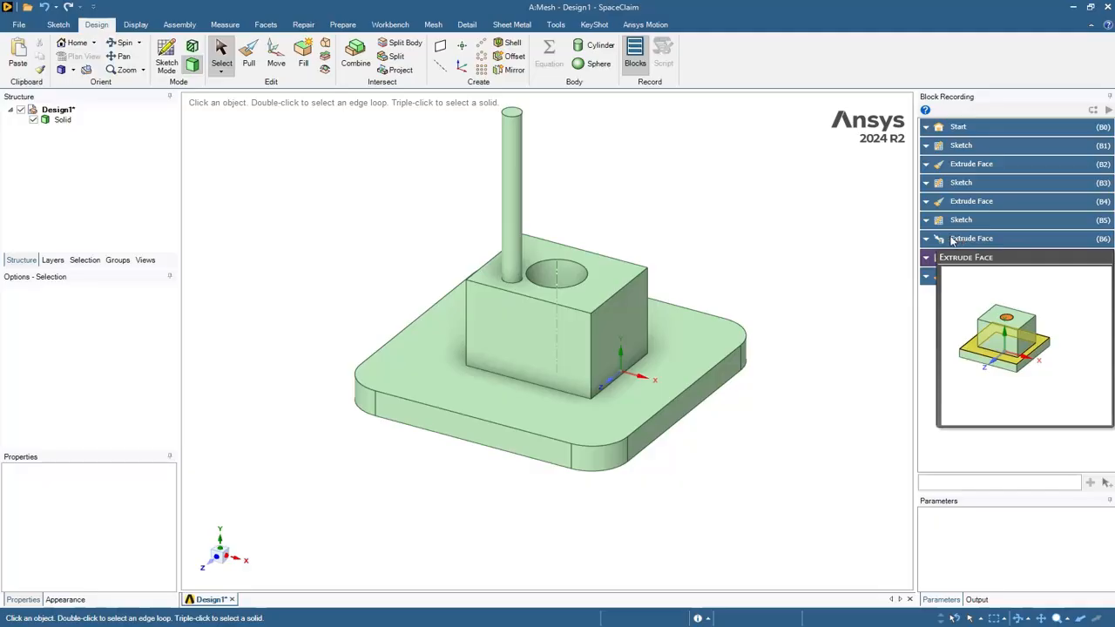
pyautogui.click(937, 223)
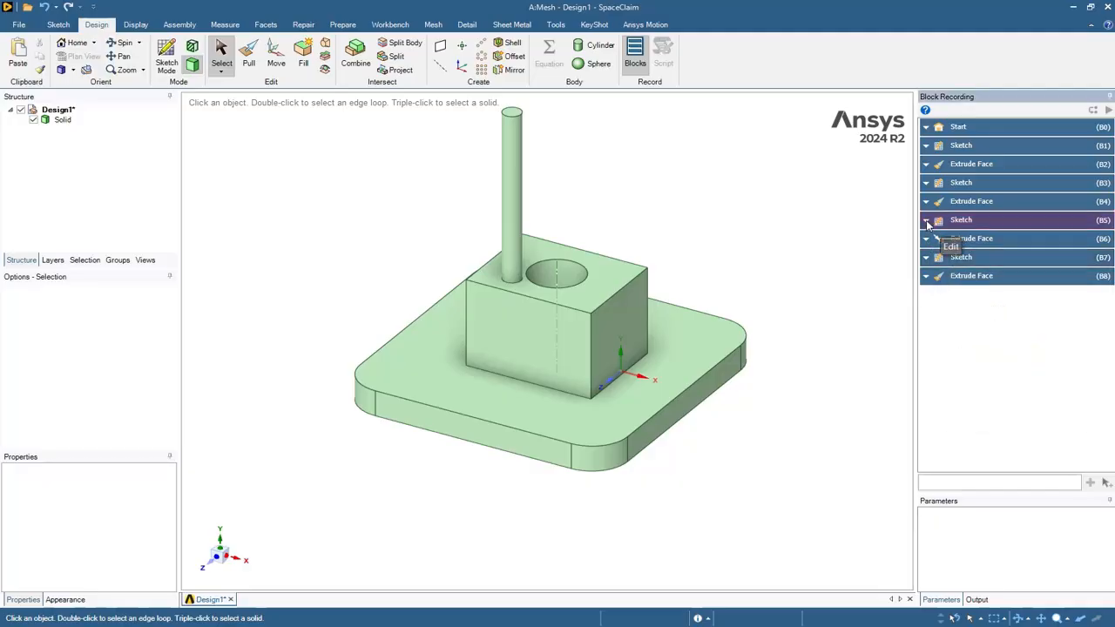
pyautogui.doubleClick(1057, 253)
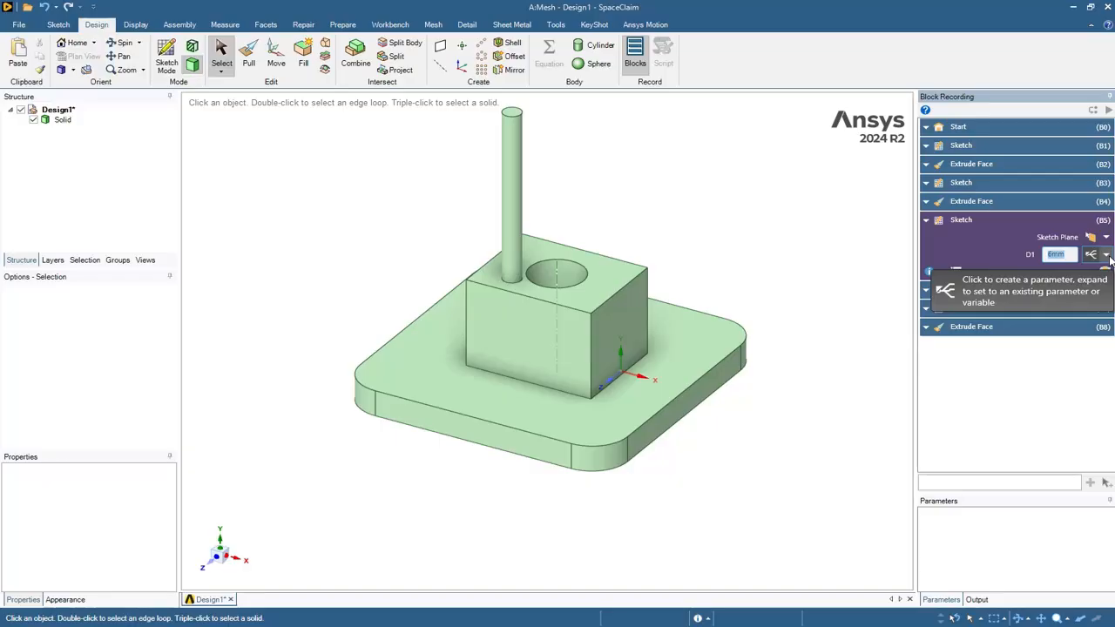
pyautogui.click(1106, 254)
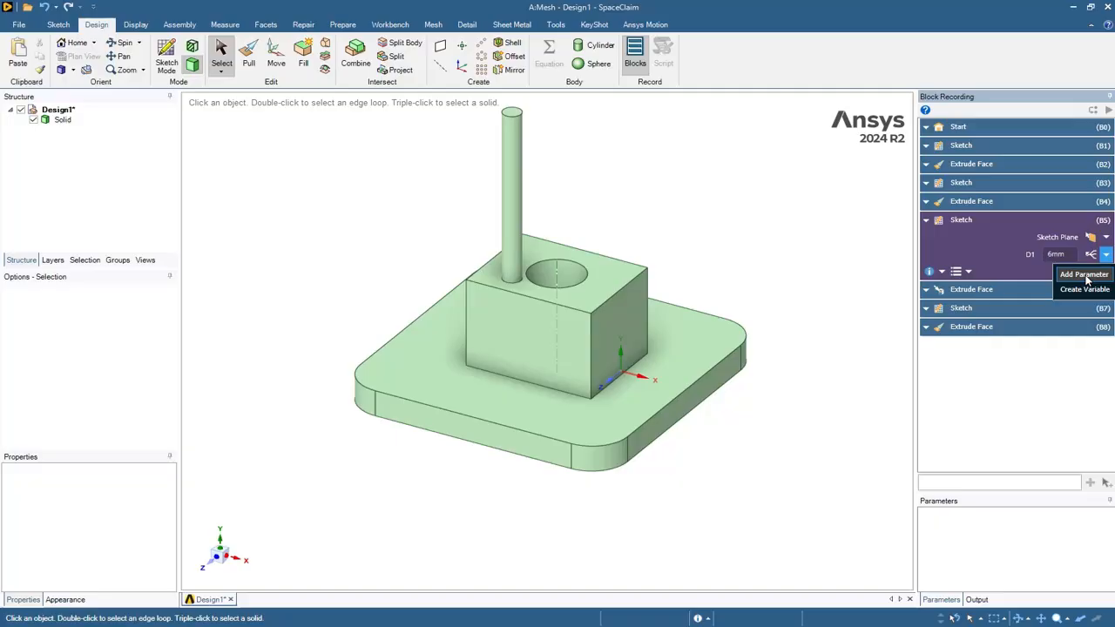
pyautogui.click(1084, 275)
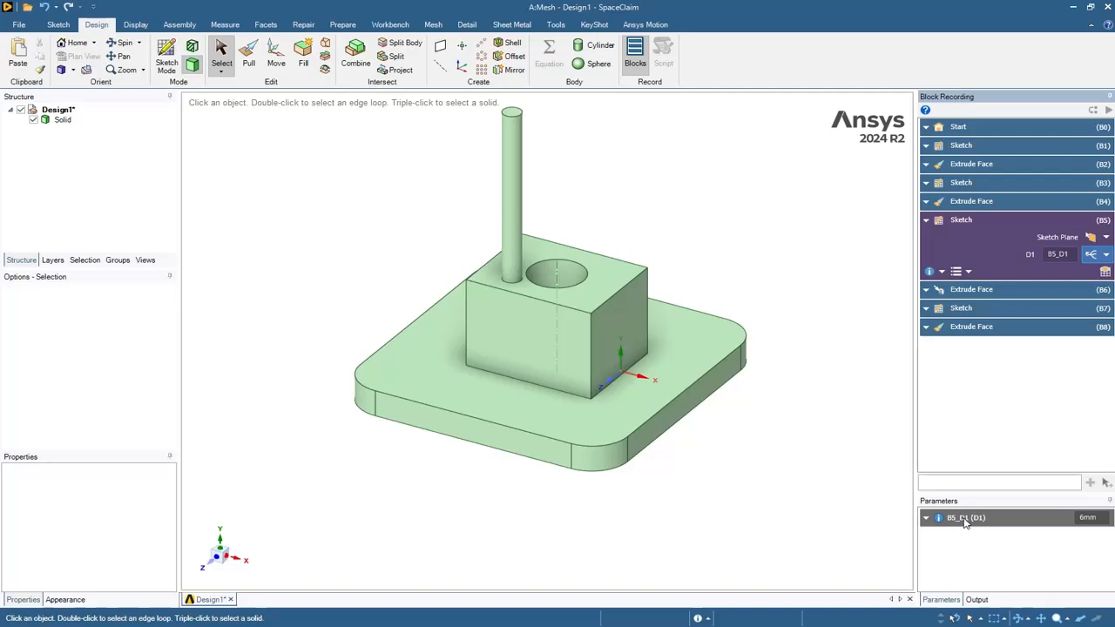
# Select the new B5_D1 parameter to inspect it with the finished solid and close SpaceClaim
pyautogui.click(1087, 518)
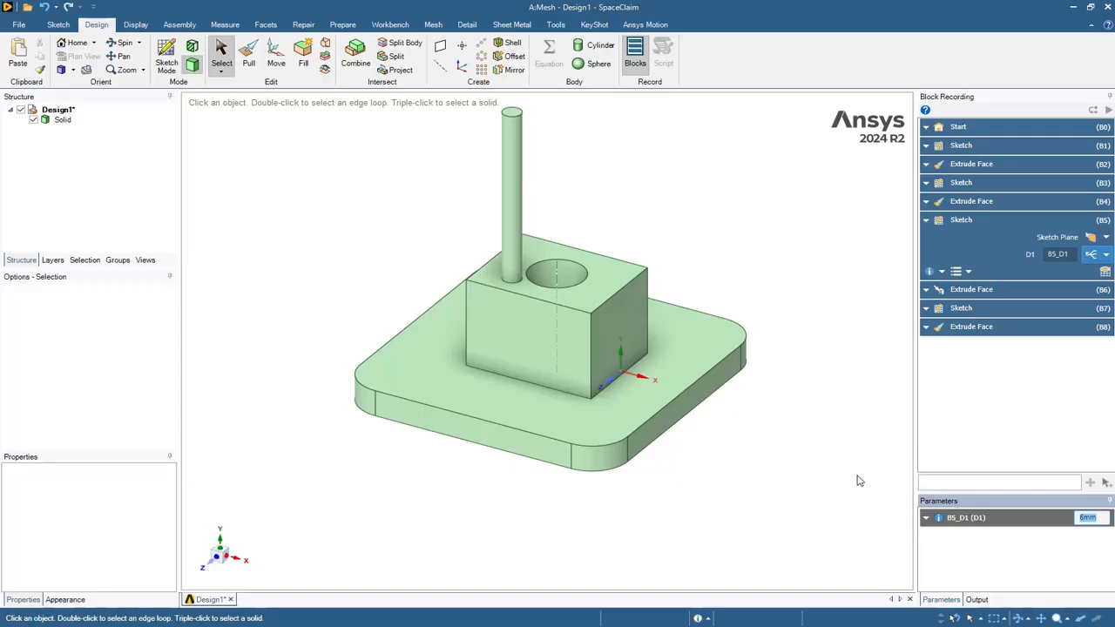
pyautogui.click(989, 524)
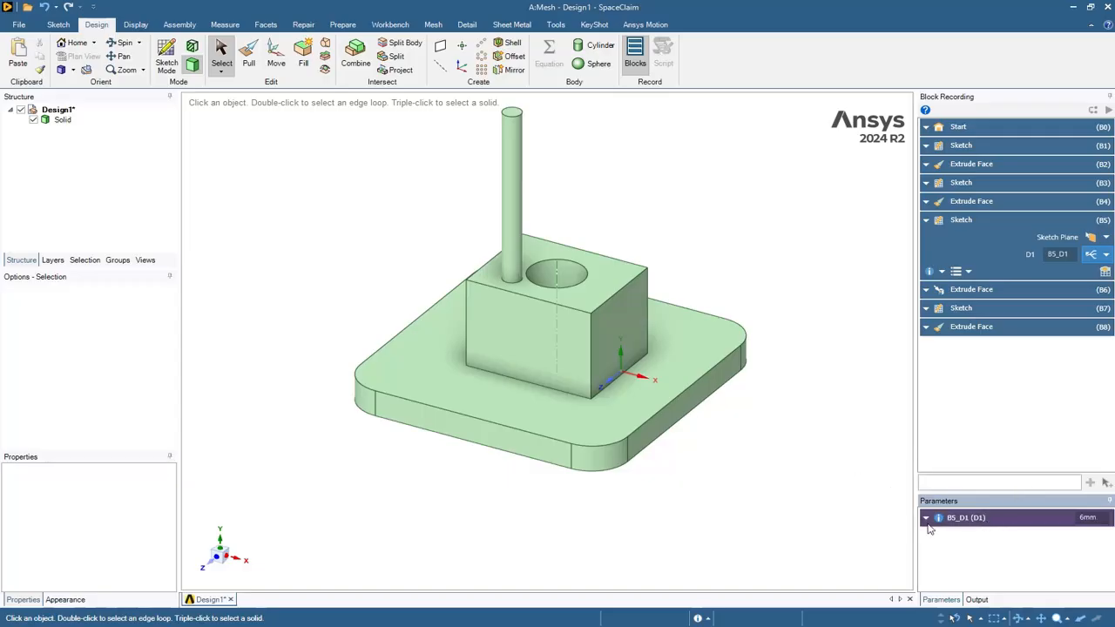
pyautogui.scroll(-2, 716, 208)
pyautogui.scroll(-3, 714, 209)
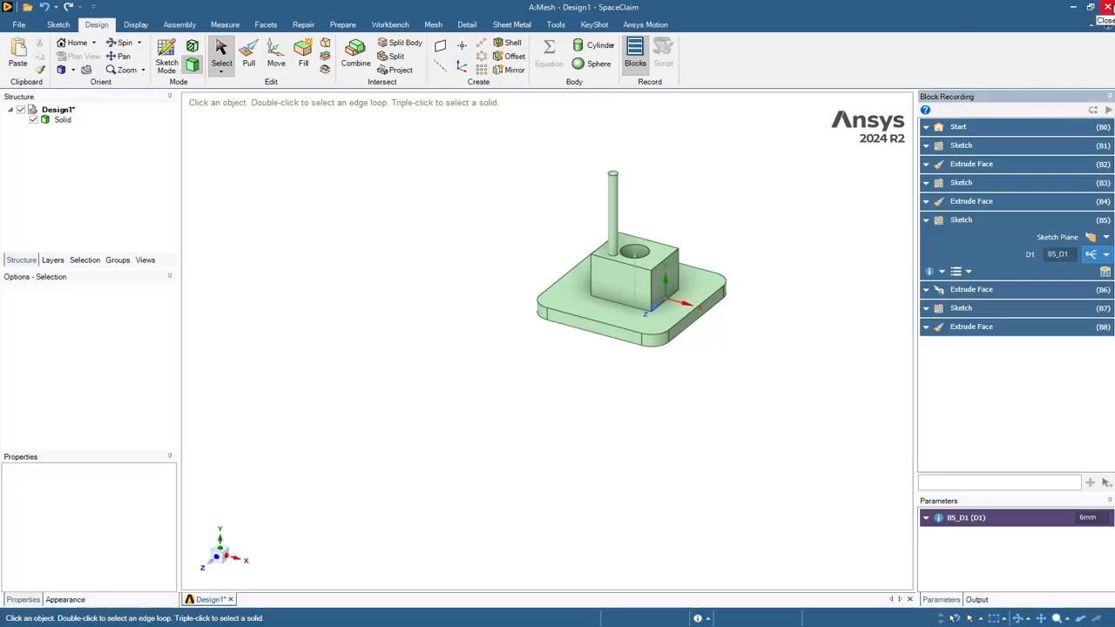
pyautogui.click(1106, 7)
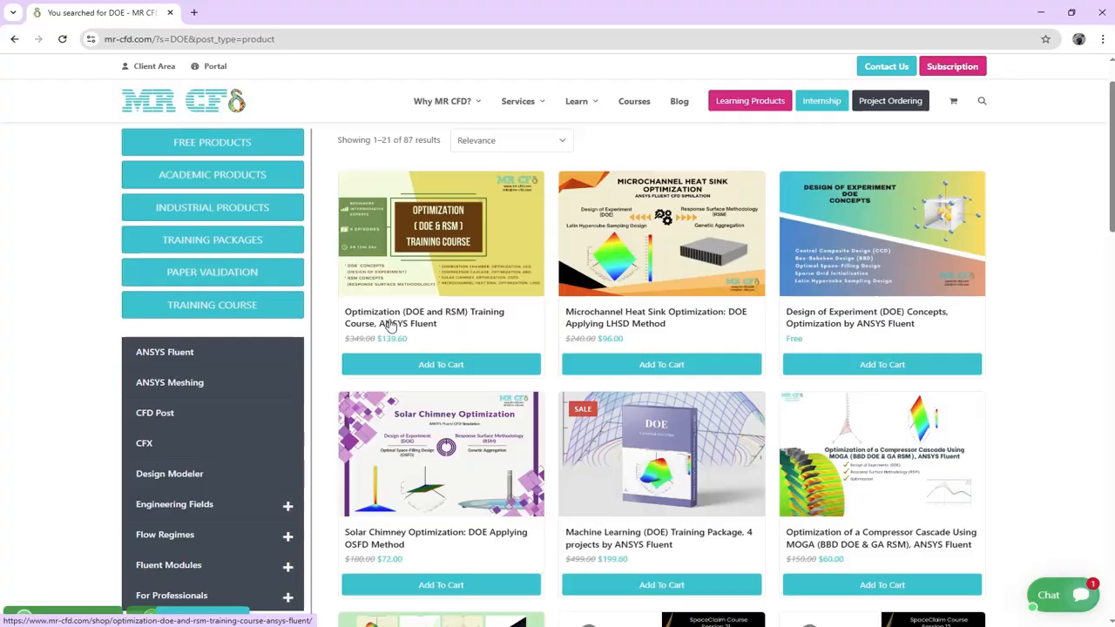
# In the web browser, open the Optimization (DOE and RSM) training course from the MR CFD shop and look through its sections
pyautogui.click(423, 325)
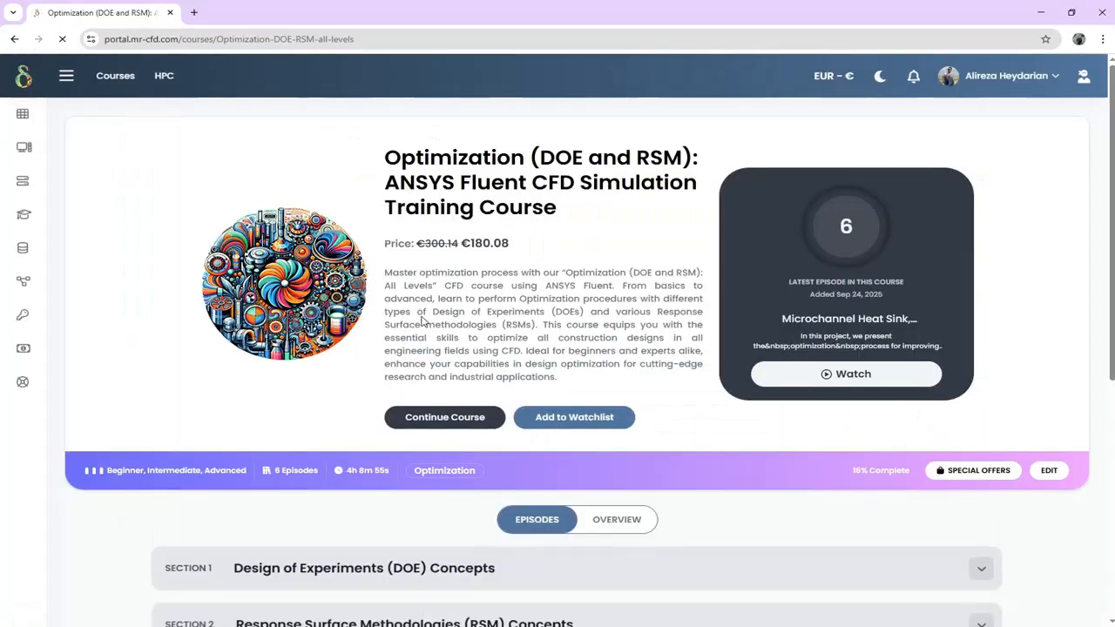
pyautogui.scroll(-4, 600, 271)
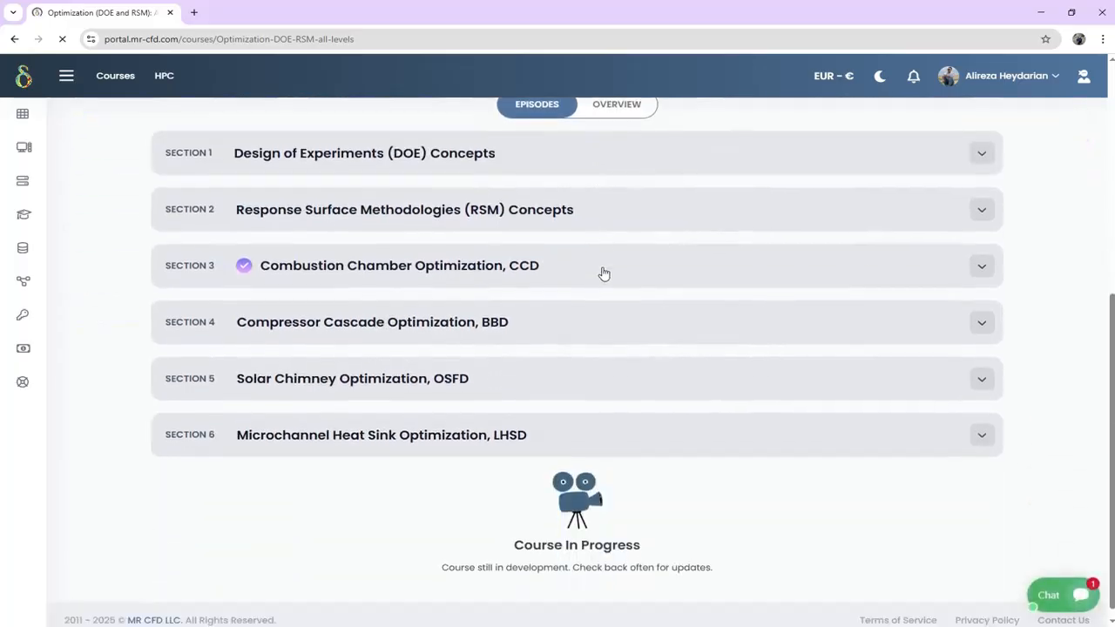
pyautogui.scroll(2, 615, 284)
pyautogui.scroll(3, 616, 286)
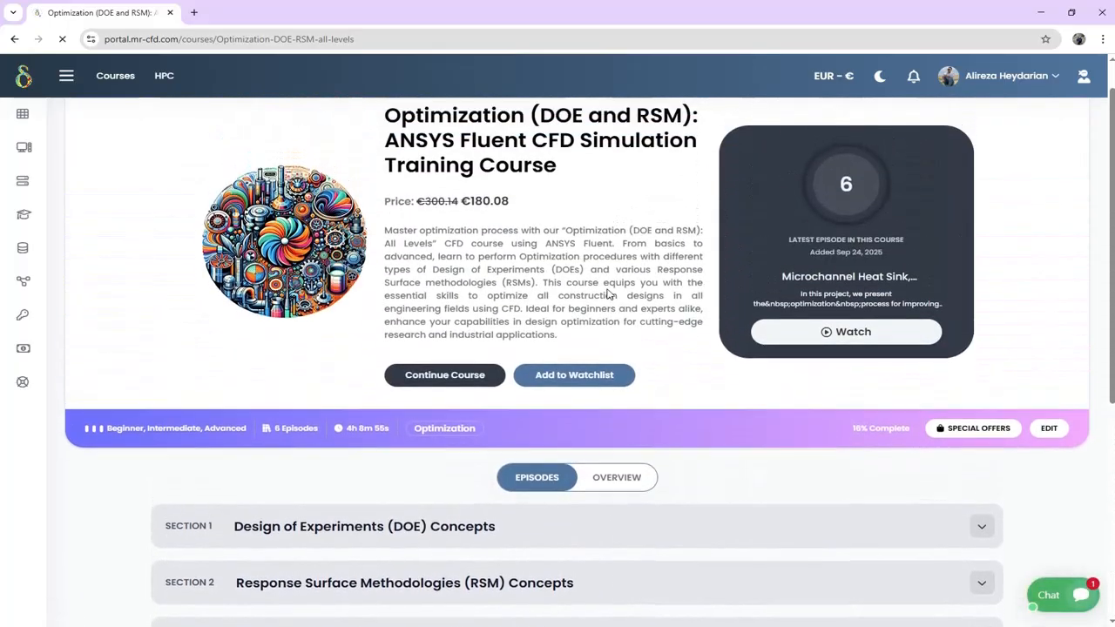